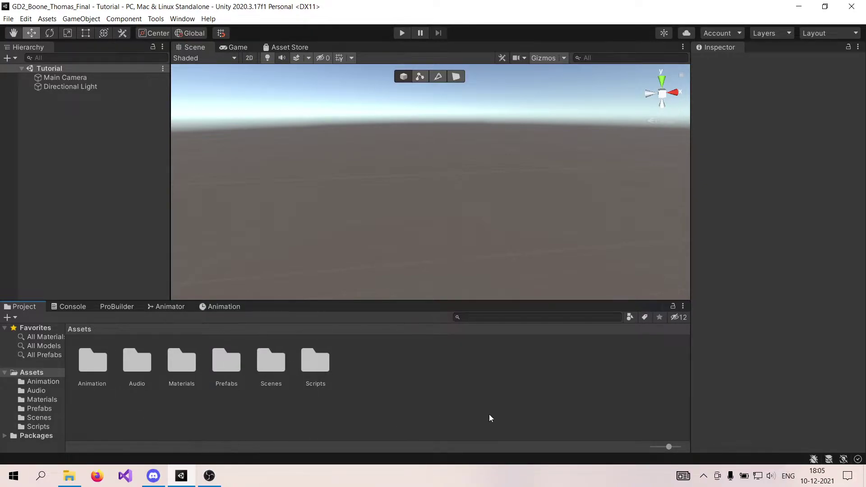
right_click(388, 375)
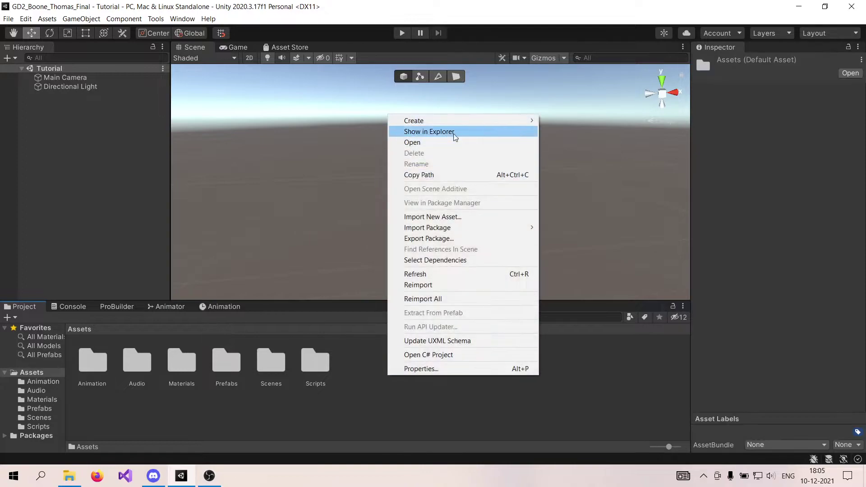
mouse_move(456, 122)
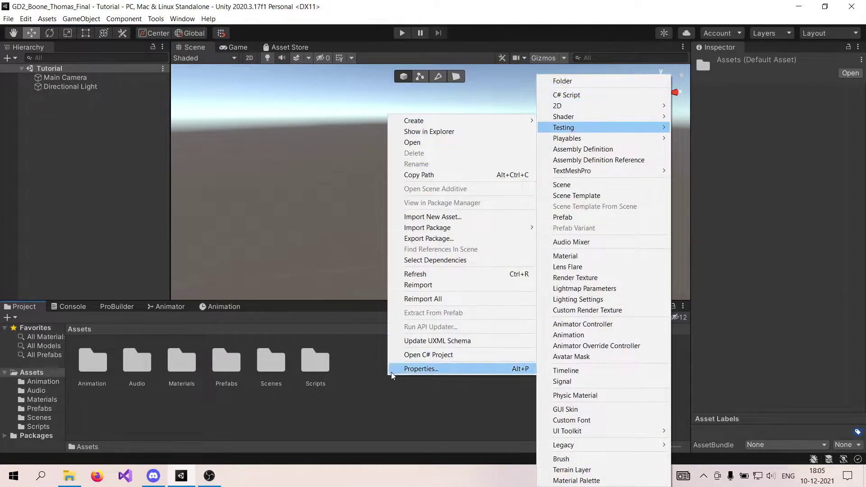
left_click(353, 429)
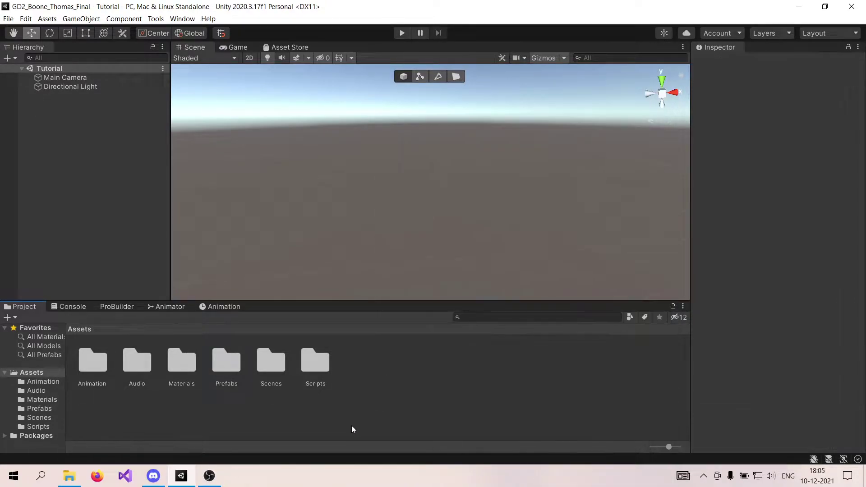
- Place the Lamp prefab from the Prefabs folder in the scene and frame it in the view
double_click(221, 362)
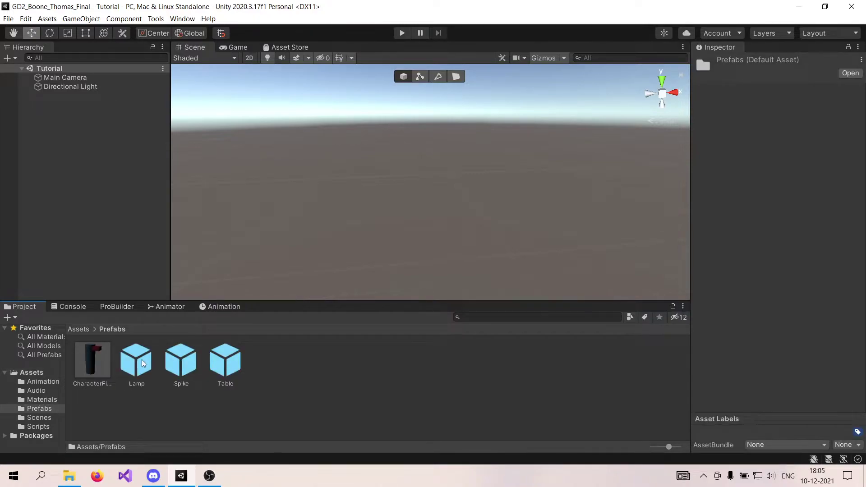
left_click_drag(135, 363, 343, 193)
key("f")
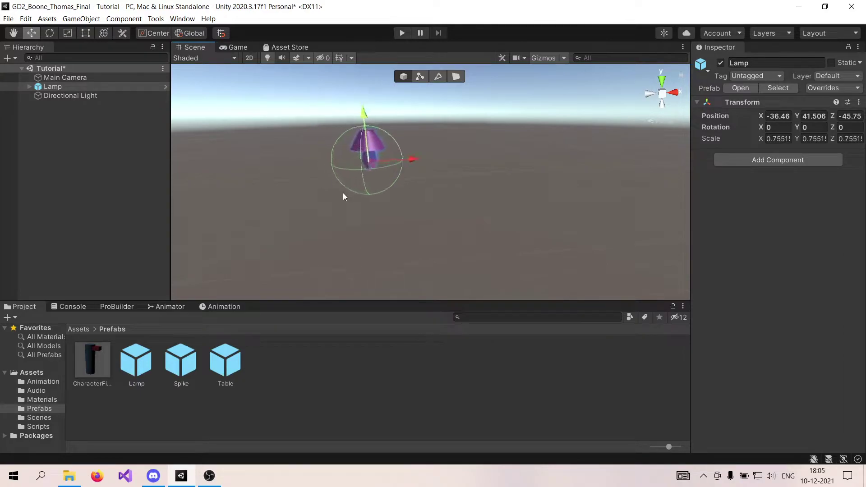
left_click(276, 187)
scroll(276, 187, "up", 3)
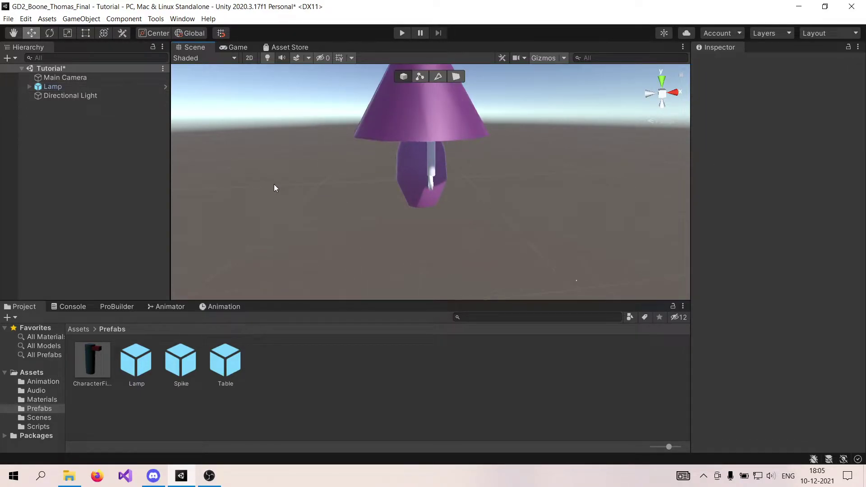
scroll(290, 189, "down", 3)
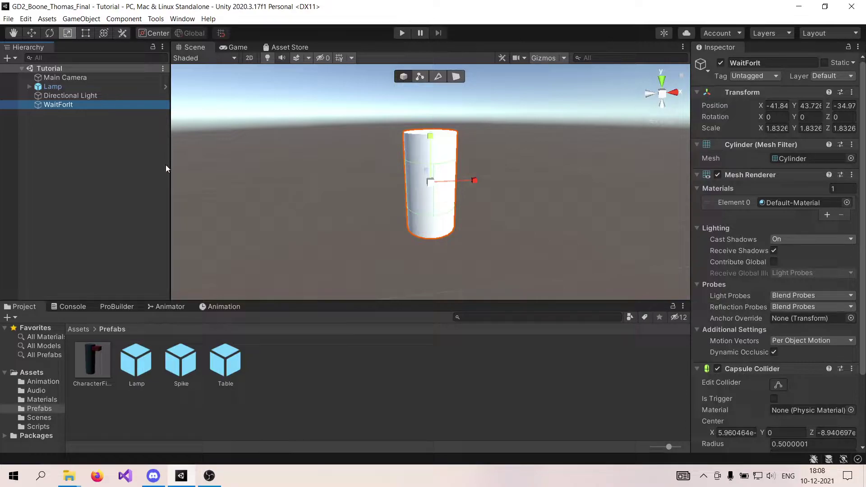
- Rename the WaitForIt object to r
left_click(83, 104)
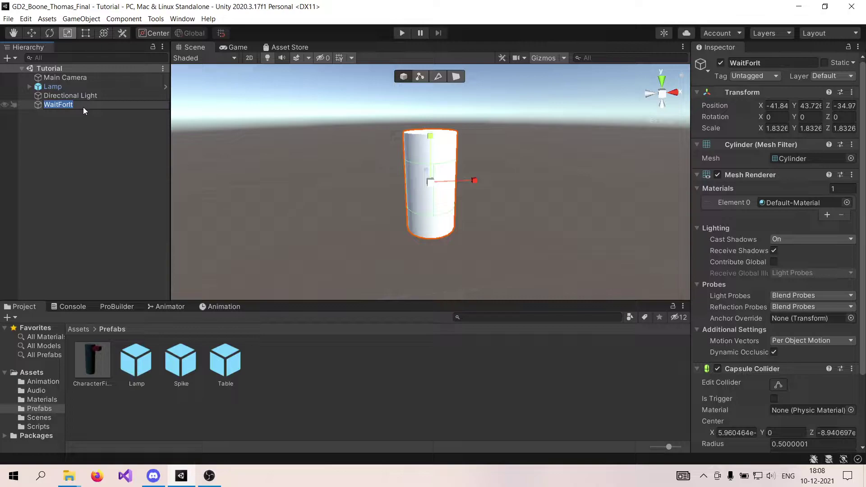
type("h")
key("BackSpace")
type("r")
key("Return")
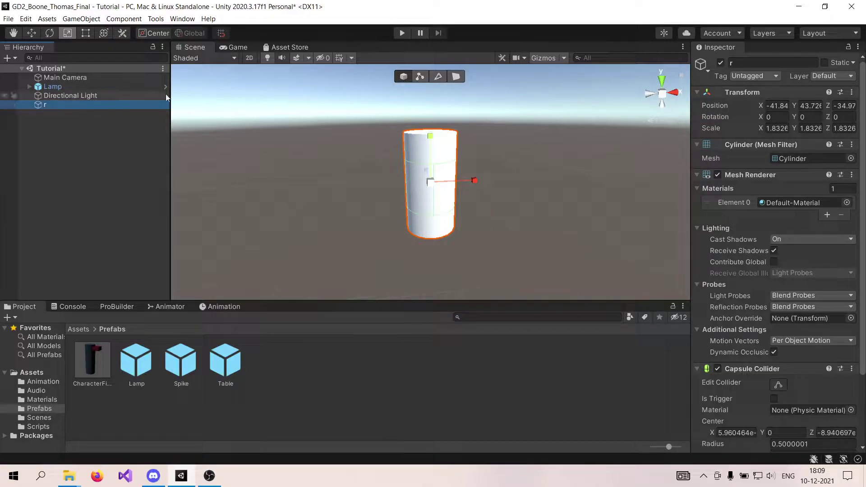
- Deactivate the renamed cylinder object so that only the lamp shows, and save the scene
left_click(720, 63)
key("ctrl+s")
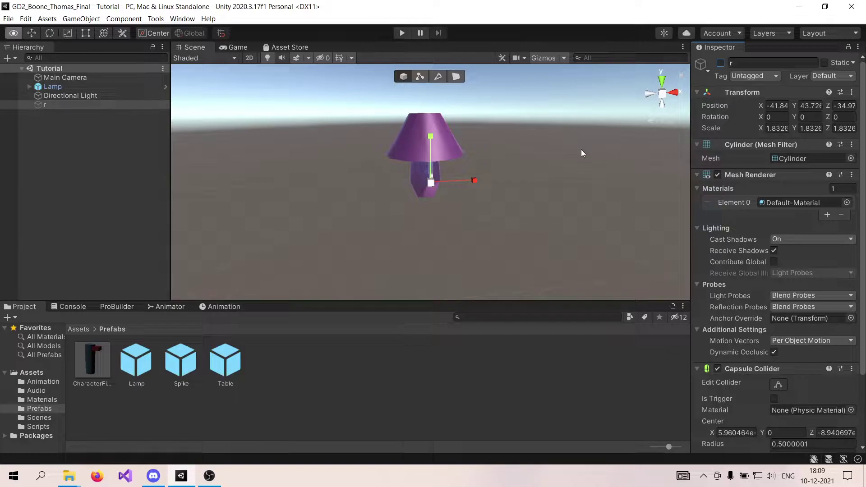
left_click_drag(572, 149, 351, 149, "alt")
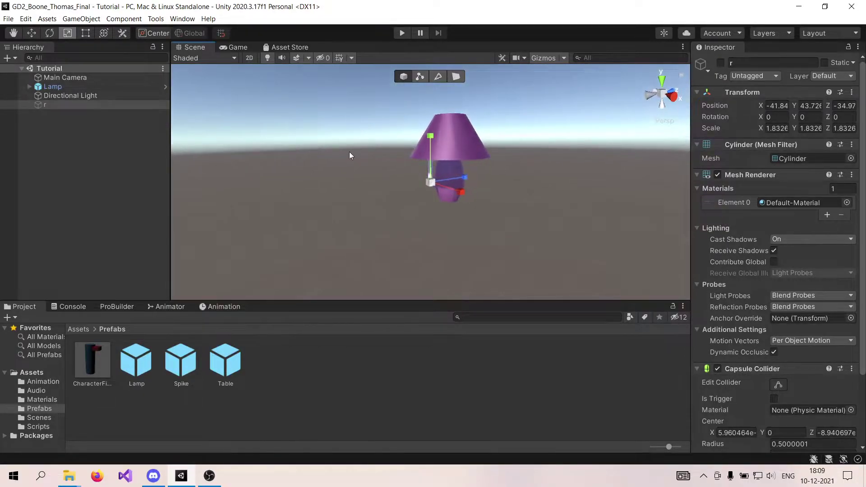
left_click(349, 155)
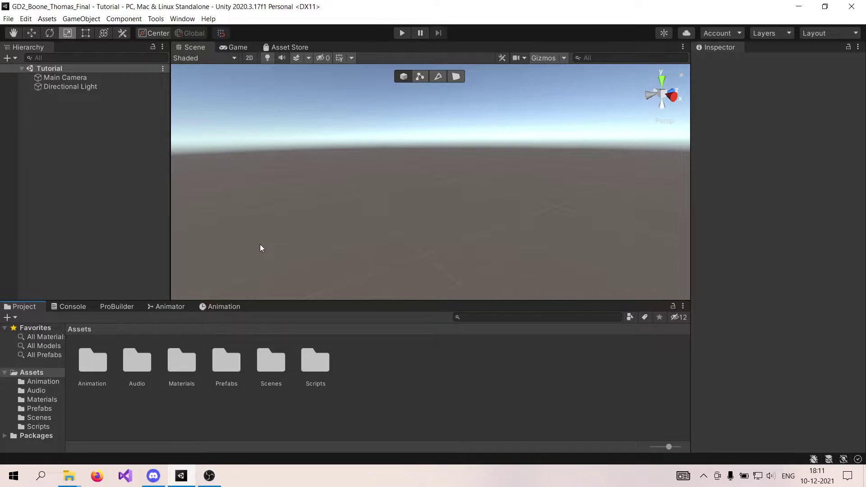
- Look up the ProBuilder package in the Package Manager's Unity Registry and check its installation details
left_click(189, 20)
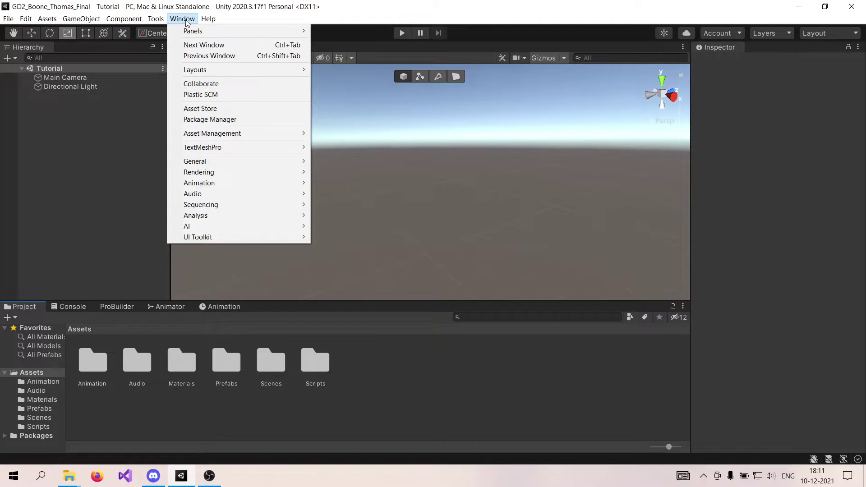
left_click(222, 125)
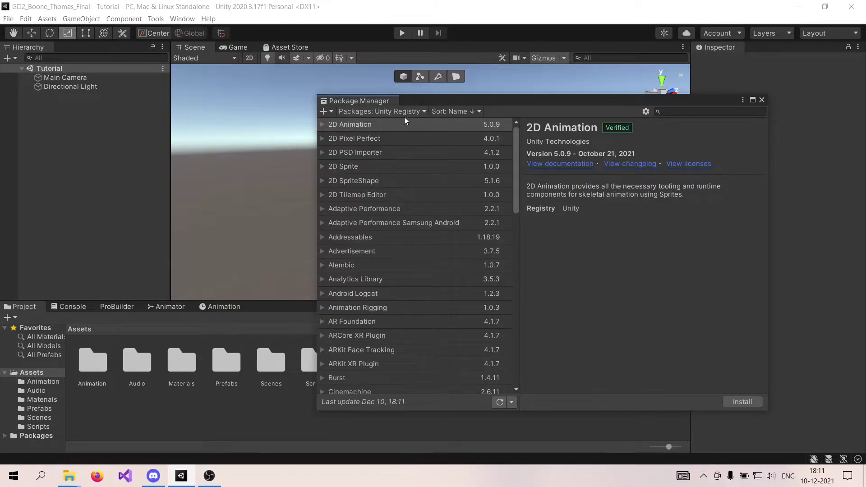
left_click(420, 112)
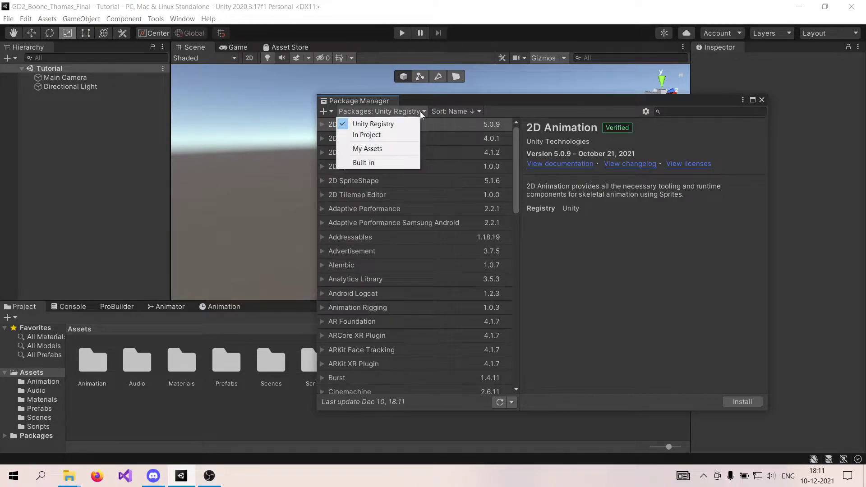
left_click(391, 128)
scroll(444, 220, "down", 3)
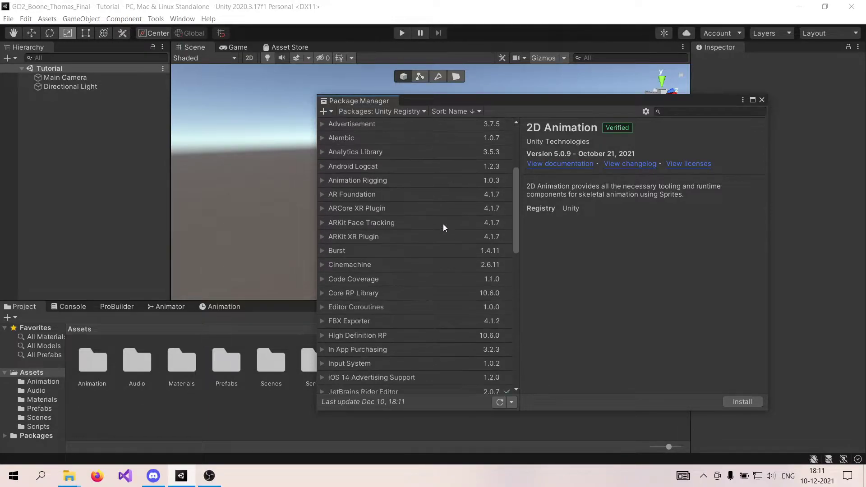
scroll(444, 228, "down", 6)
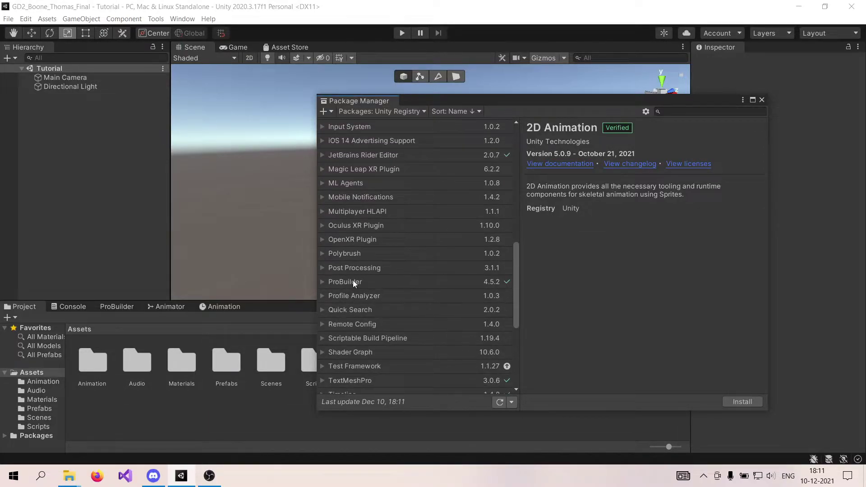
left_click(353, 282)
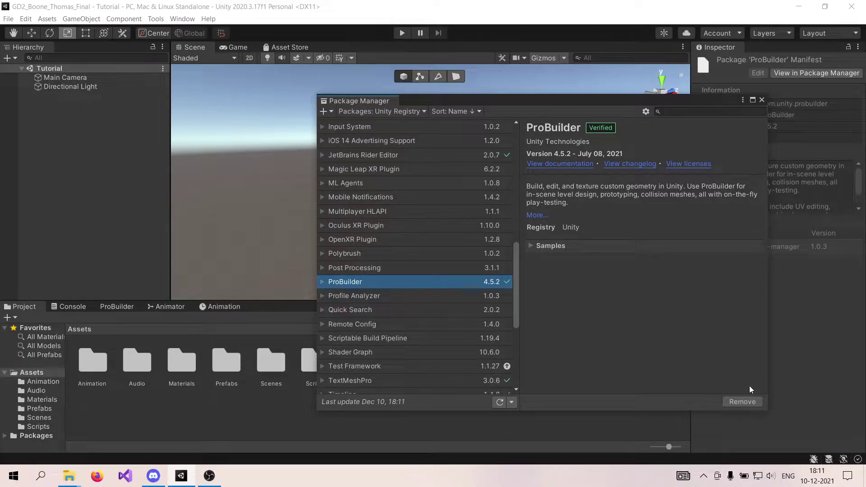
left_click(762, 100)
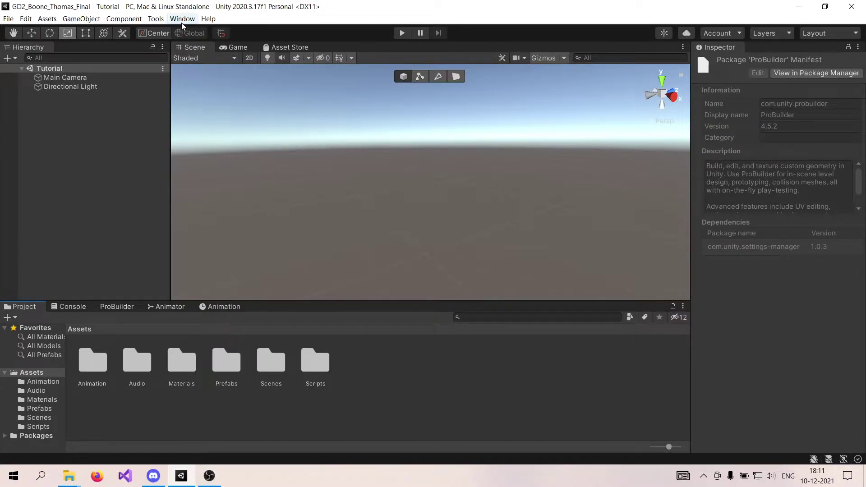
- Undock the ProBuilder window and dock it again directly after the Animation window
left_click(158, 20)
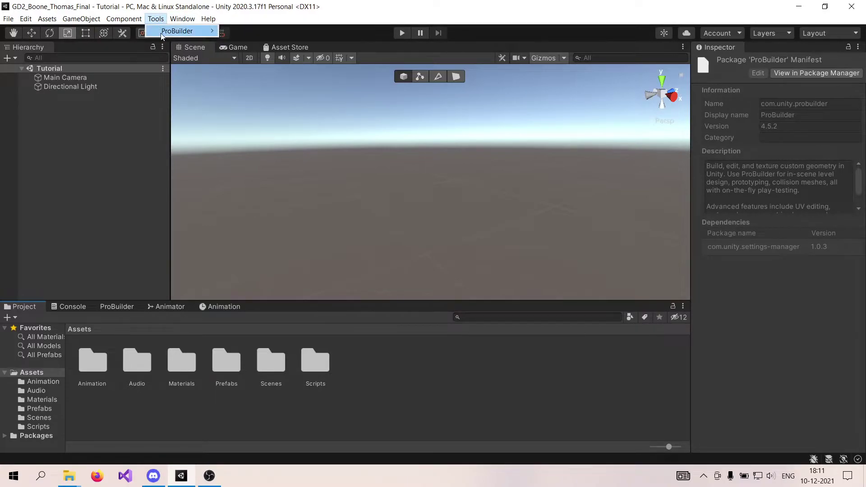
mouse_move(163, 36)
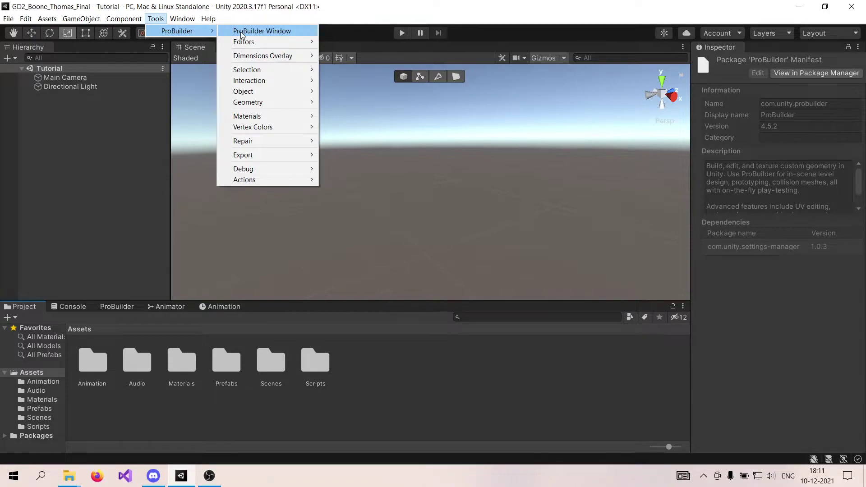
left_click(118, 304)
left_click_drag(118, 305, 440, 199)
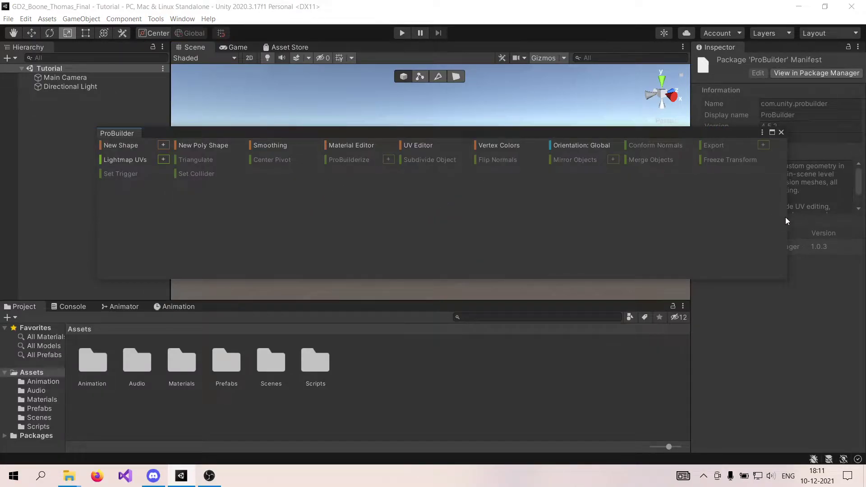
left_click_drag(105, 132, 218, 310)
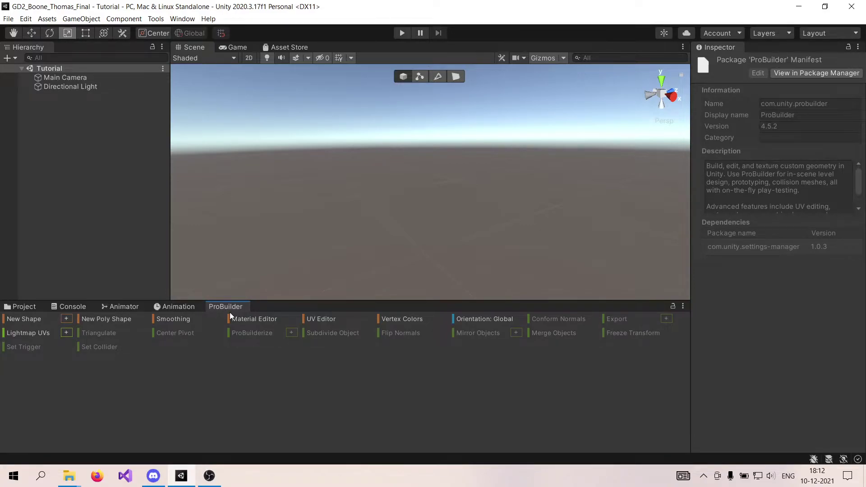
- Build a ProBuilder cylinder with a height of 3.03 and close the Shape Tool
left_click(65, 318)
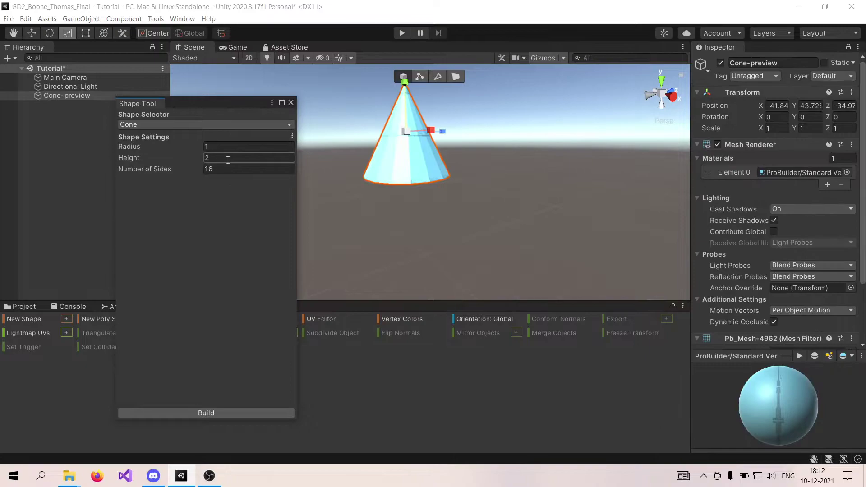
left_click(270, 126)
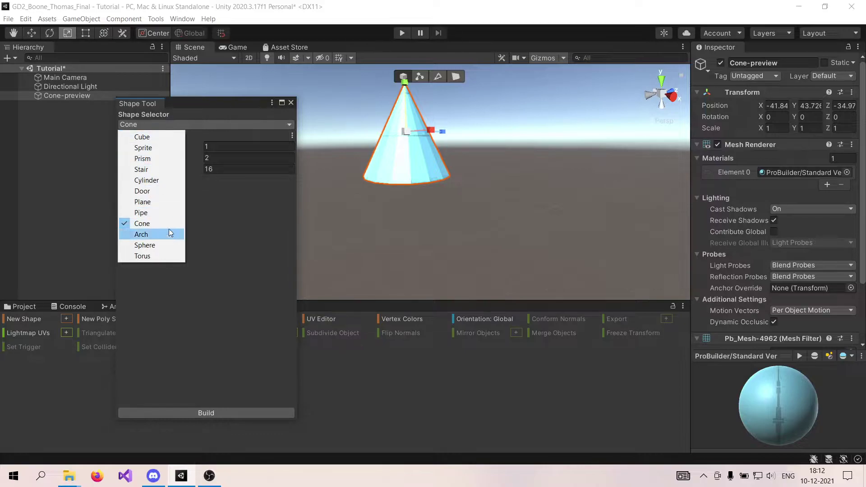
left_click(144, 180)
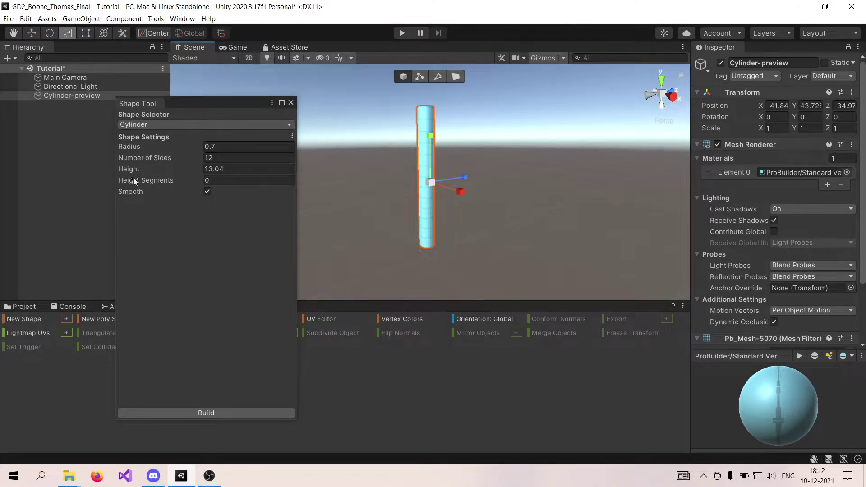
left_click_drag(133, 171, 803, 191)
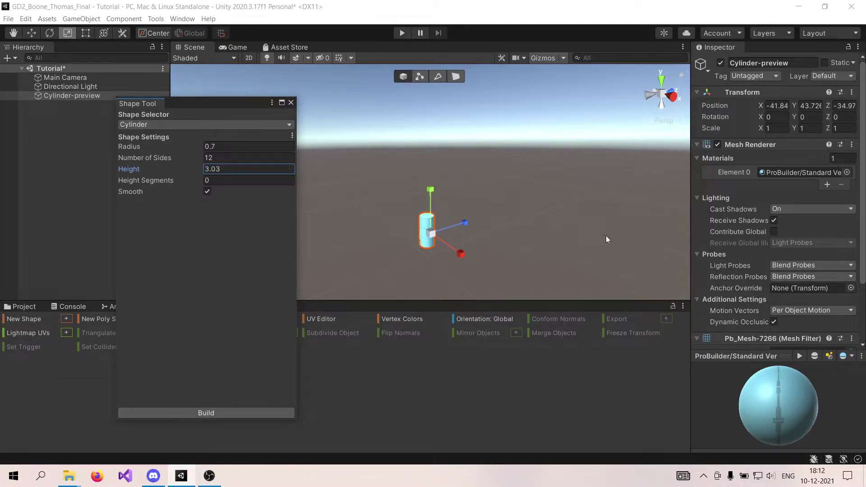
key("f")
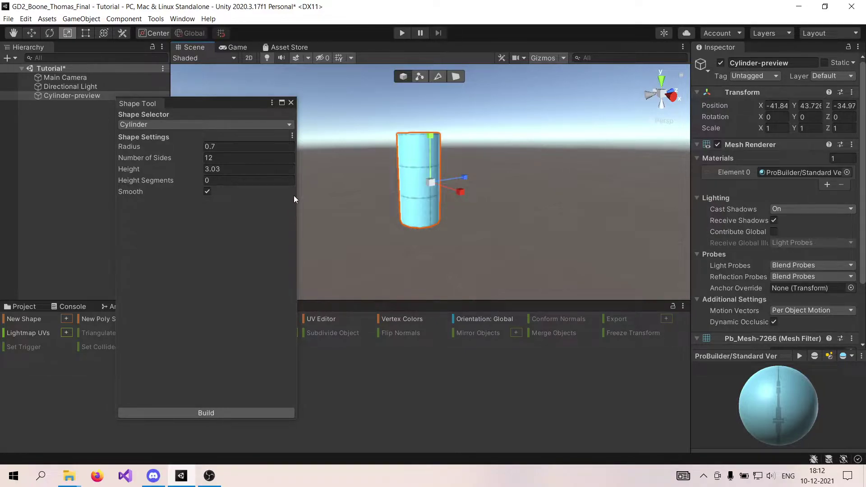
left_click(215, 410)
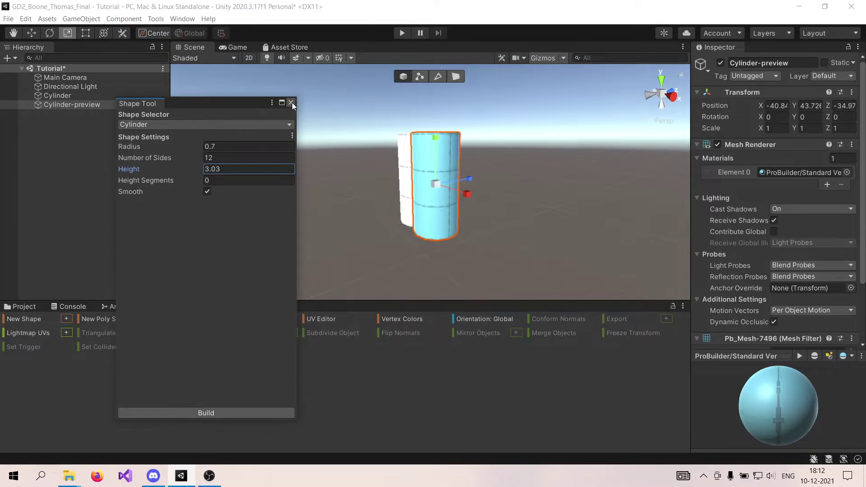
left_click(291, 103)
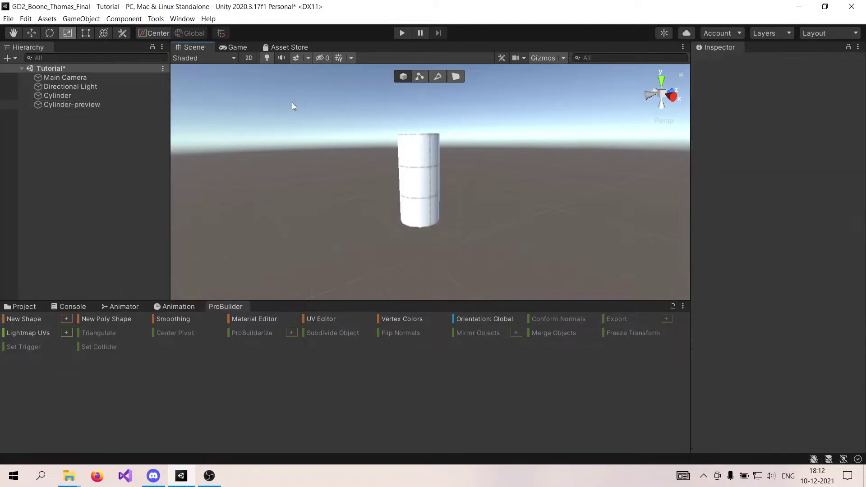
- Scale the new cylinder down along its Y axis to about 0.67
left_click(74, 97)
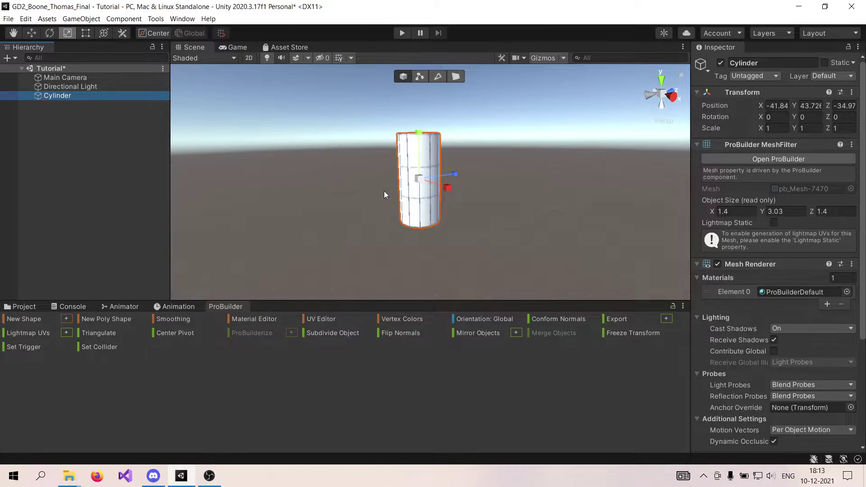
scroll(384, 191, "up", 2)
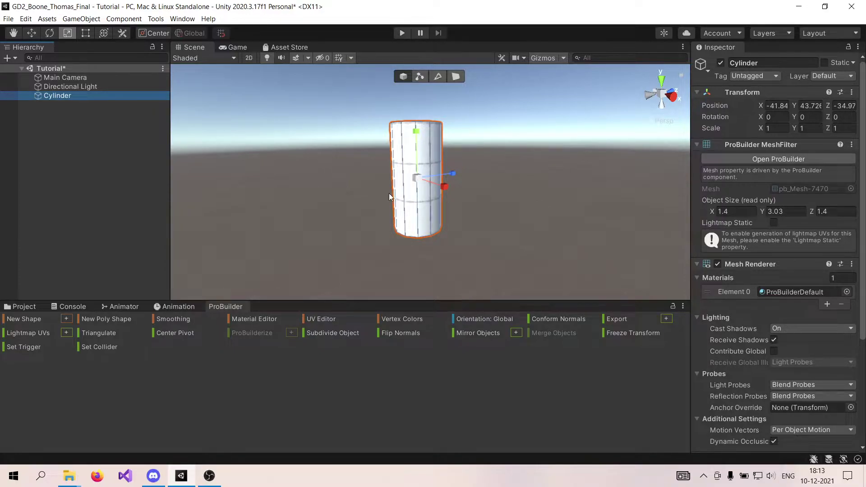
left_click_drag(417, 135, 414, 149)
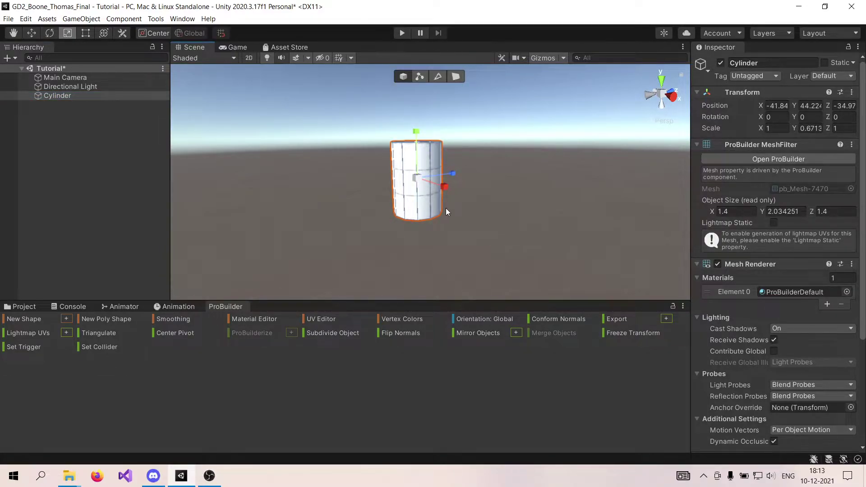
left_click_drag(448, 218, 480, 199, "alt")
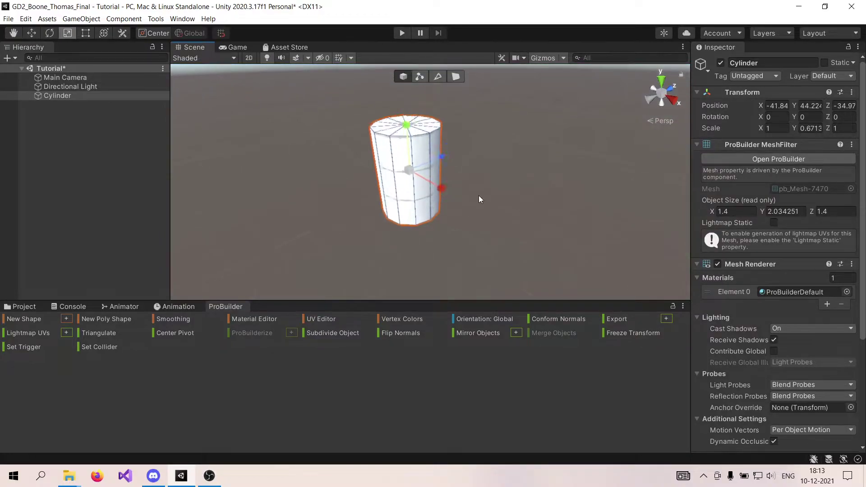
scroll(479, 199, "up", 2)
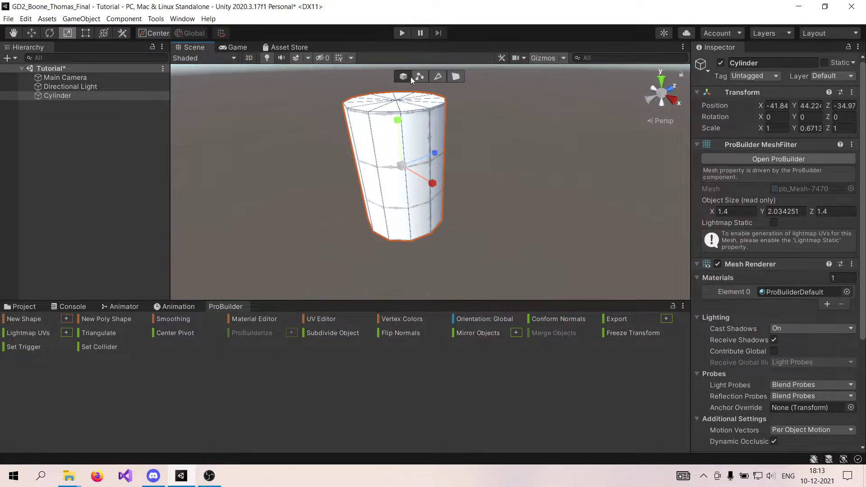
- Switch to edge editing and select all the edges around the cylinder's top rim
left_click(438, 76)
left_click(393, 115)
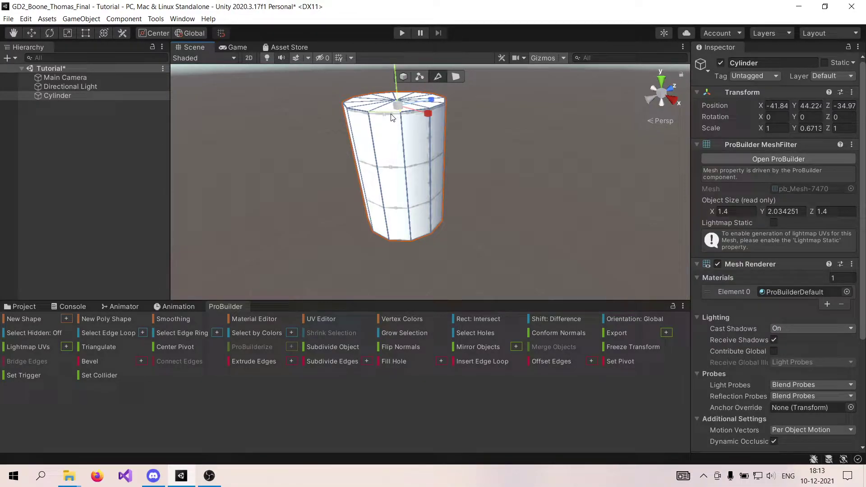
scroll(480, 119, "up", 3)
left_click_drag(480, 119, 528, 176, "alt")
scroll(529, 176, "down", 4)
scroll(345, 135, "up", 3)
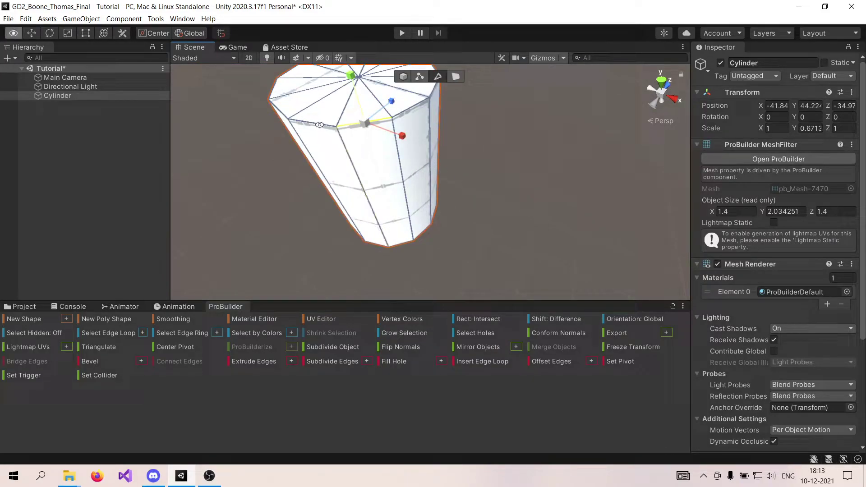
left_click(279, 109, "shift")
left_click(409, 110, "shift")
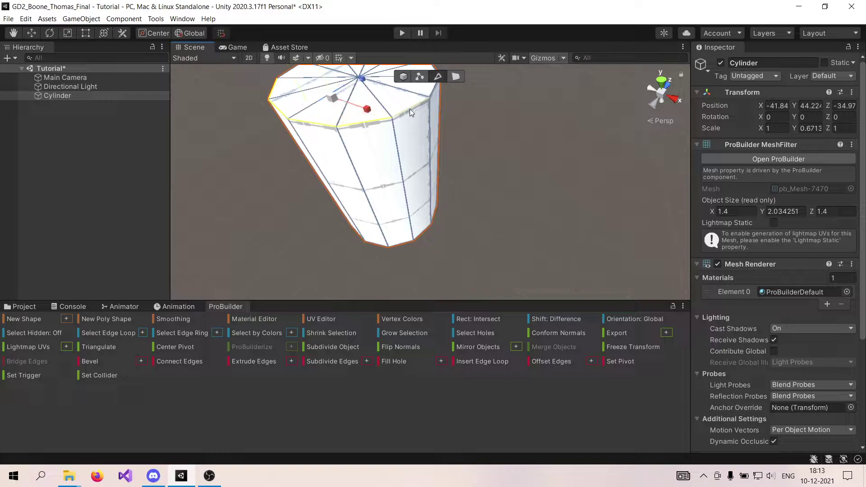
scroll(422, 104, "down", 3)
scroll(433, 140, "up", 2)
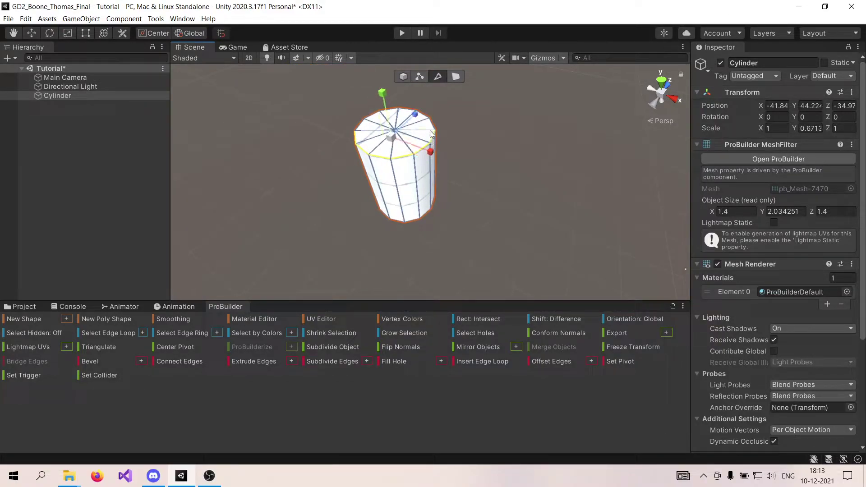
left_click(359, 127, "shift")
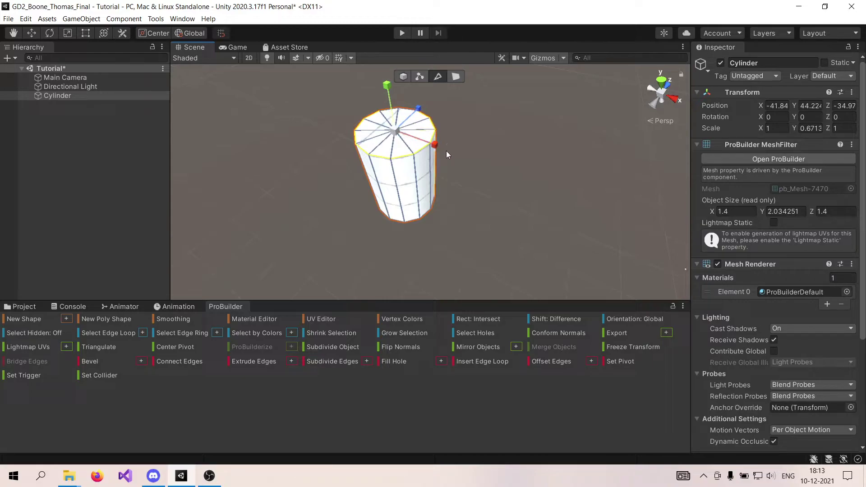
left_click_drag(446, 151, 580, 191, "alt")
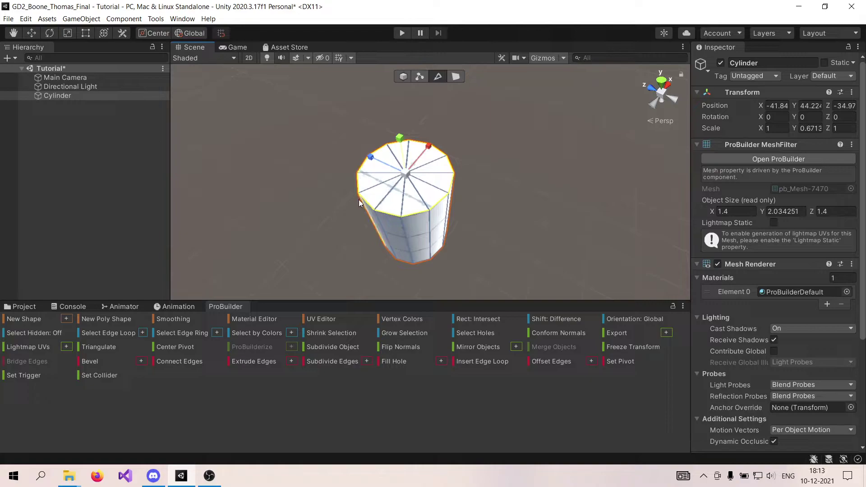
left_click_drag(358, 199, 482, 190, "alt")
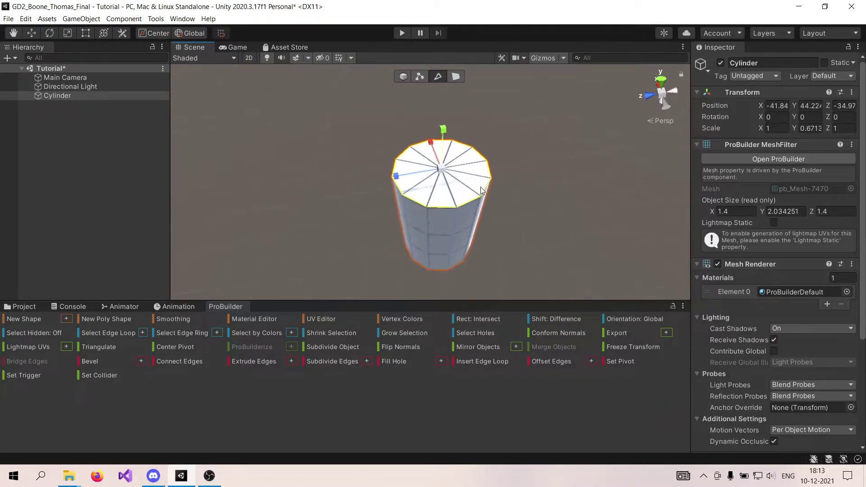
scroll(482, 190, "up", 3)
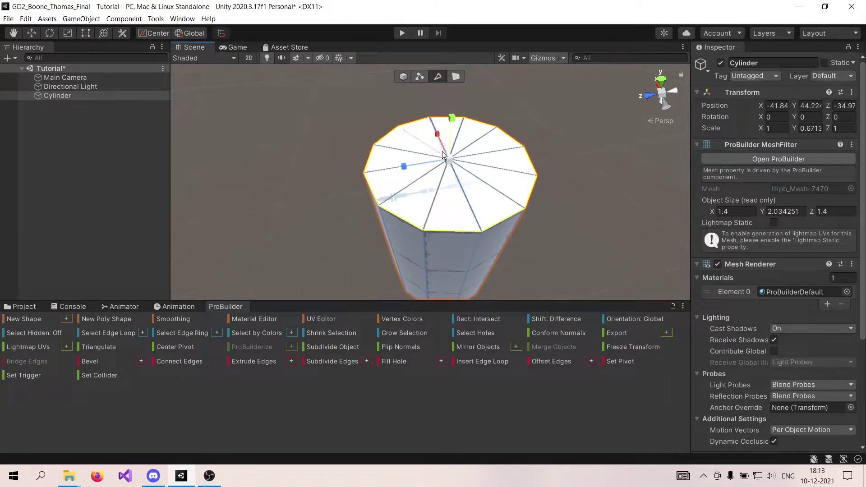
- Undo a trial scaling of the top rim along Z, and scale the rim edges evenly inward to taper the cylinder
left_click_drag(404, 167, 416, 165)
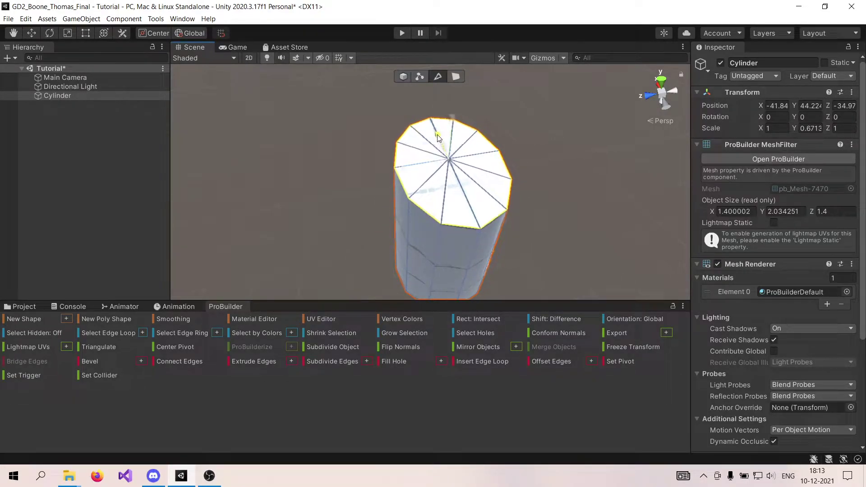
key("ctrl+z")
scroll(523, 195, "down", 3)
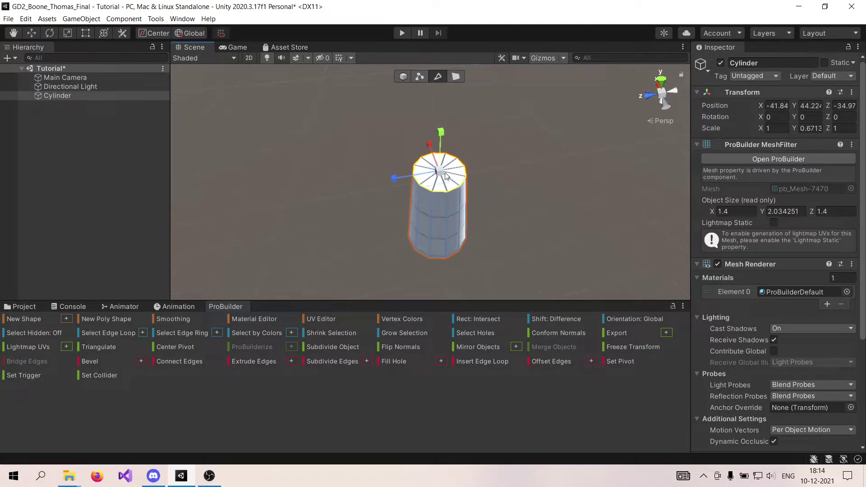
- Return to object editing and flatten the tapered cylinder into a lampshade by scaling its Y axis to about 0.25
left_click(403, 77)
left_click_drag(440, 171, 440, 193)
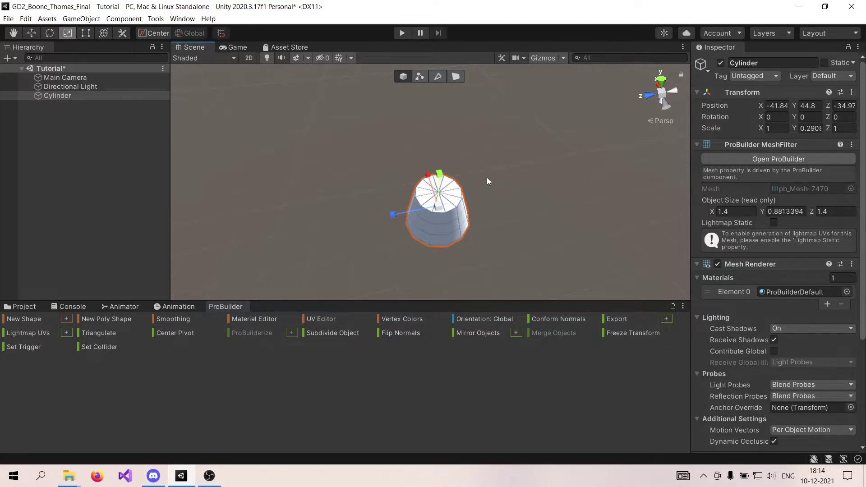
left_click_drag(488, 179, 518, 182, "alt")
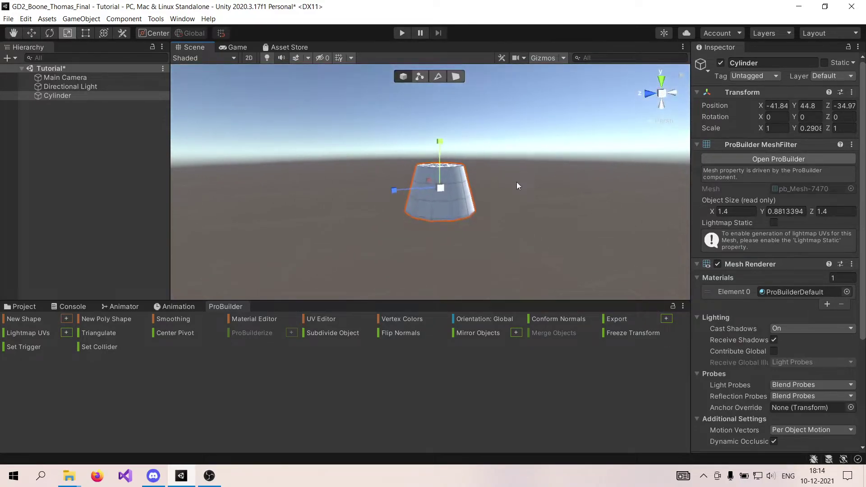
mouse_move(438, 166)
left_mouse_down()
mouse_move(439, 182)
mouse_move(442, 172)
left_mouse_up()
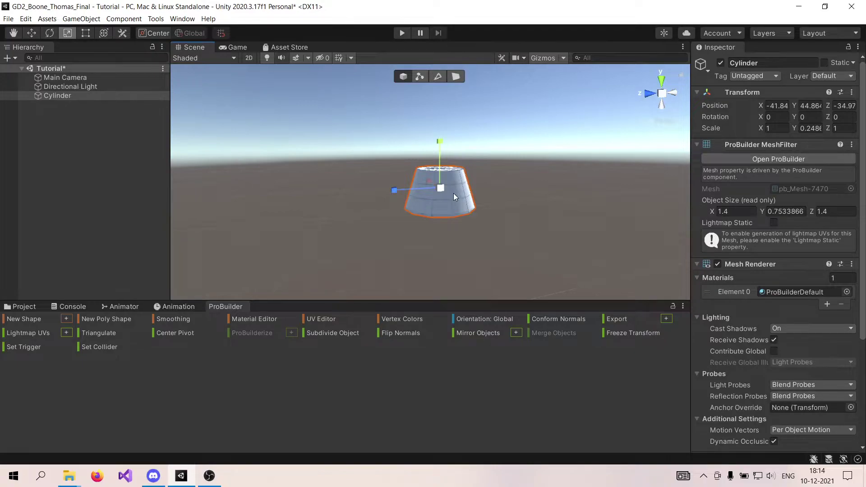
scroll(425, 216, "up", 3)
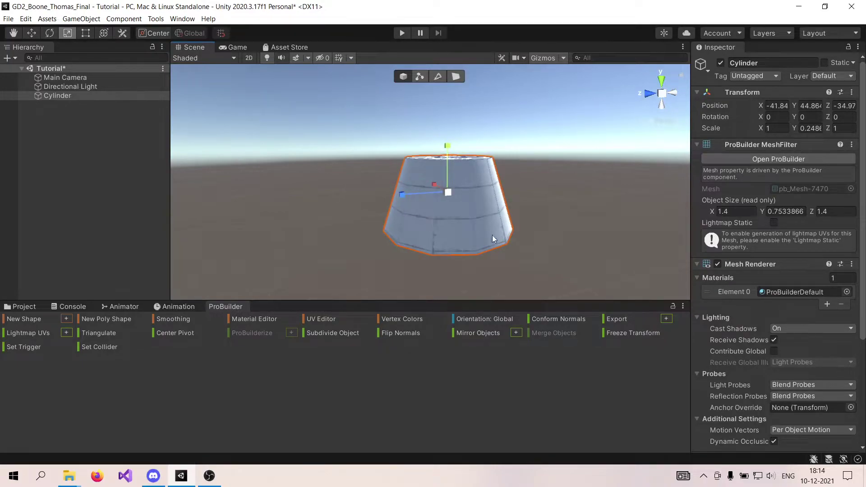
scroll(522, 218, "down", 2)
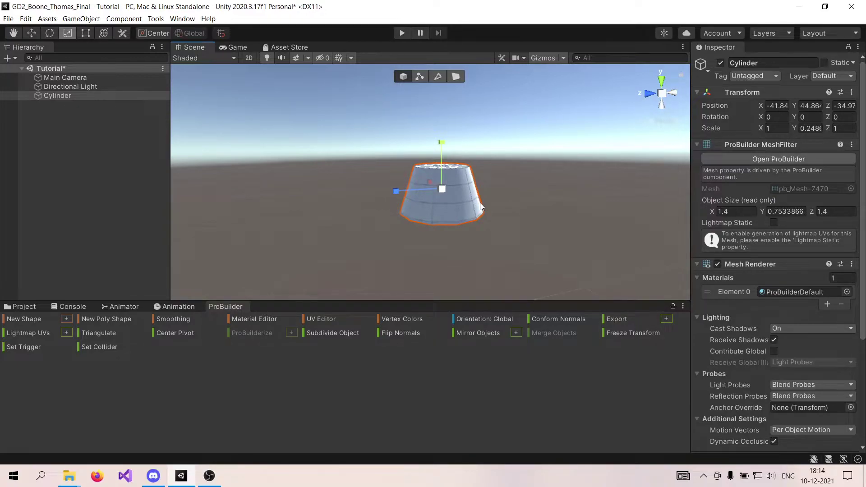
scroll(481, 206, "up", 3)
scroll(481, 206, "down", 2)
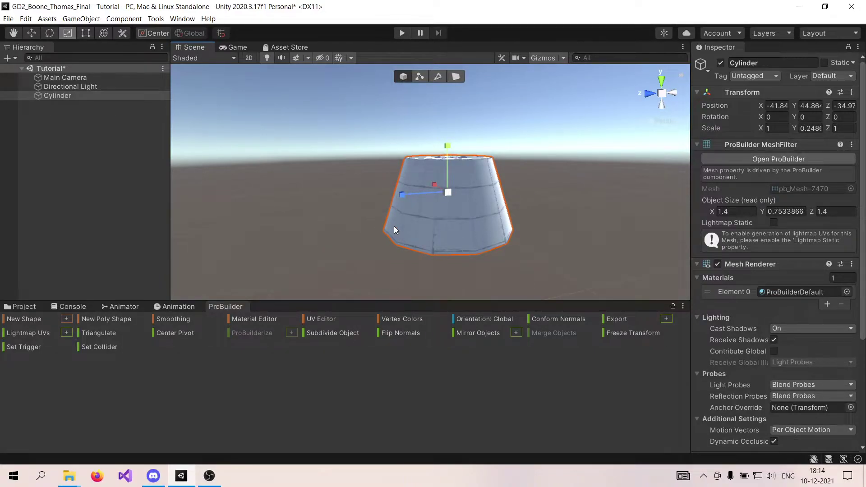
- Build a second ProBuilder cylinder with radius 0.4 and height 1.37, positioned below the lampshade, and close the Shape Tool
left_click(46, 149)
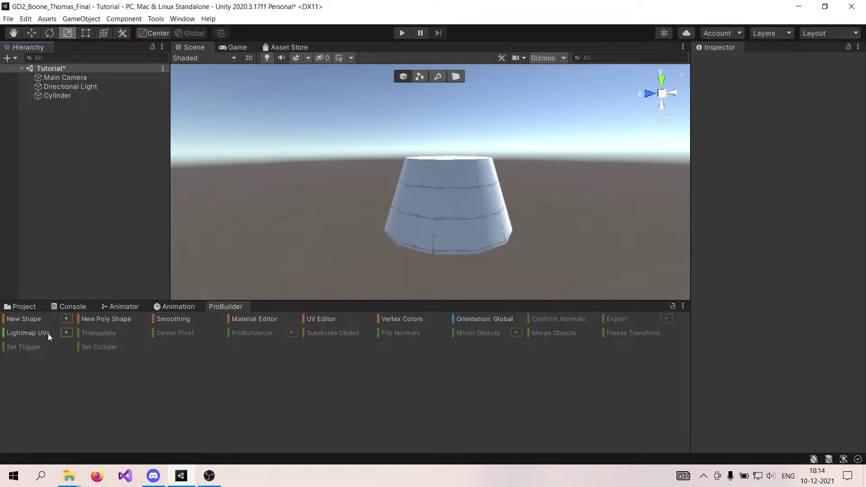
left_click(66, 319)
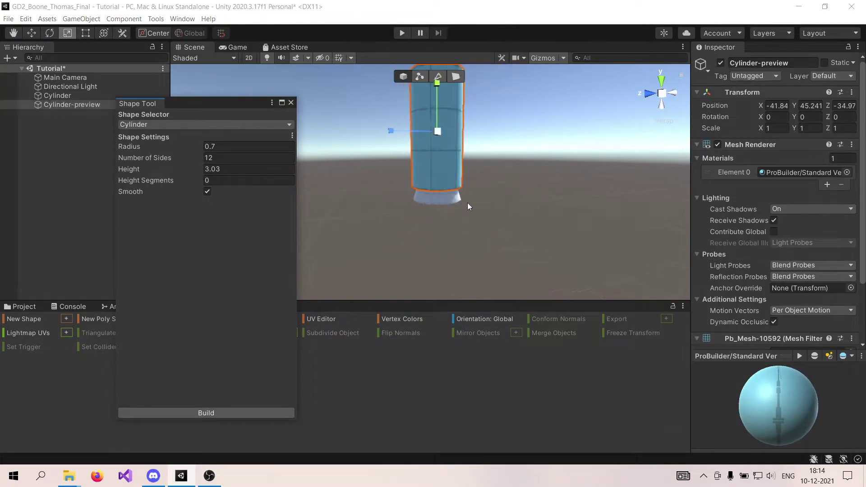
key("w")
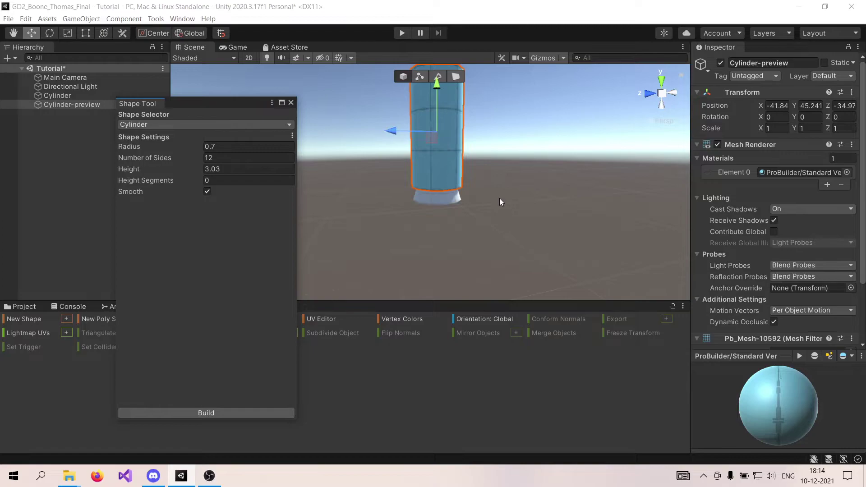
left_click_drag(437, 105, 442, 209)
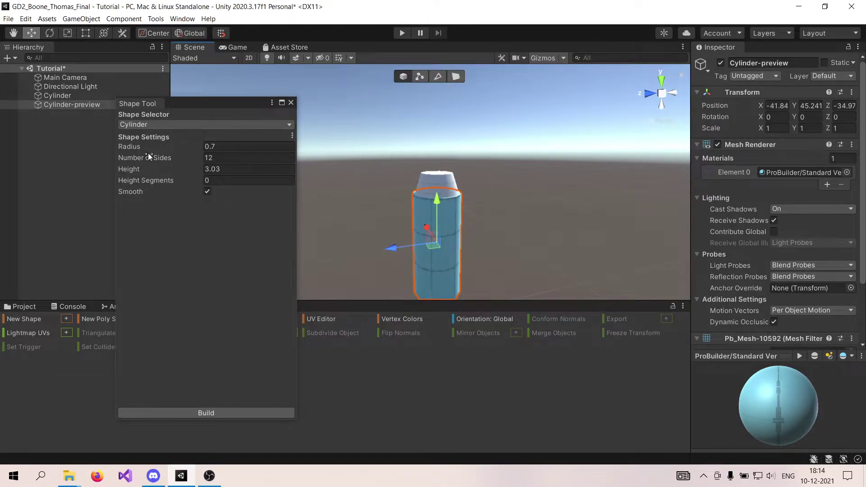
left_click_drag(134, 145, 134, 147)
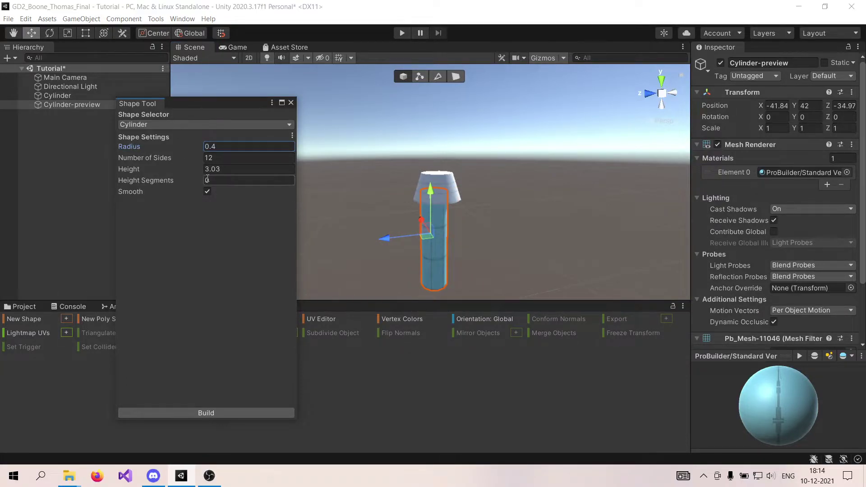
left_click_drag(139, 171, 104, 173)
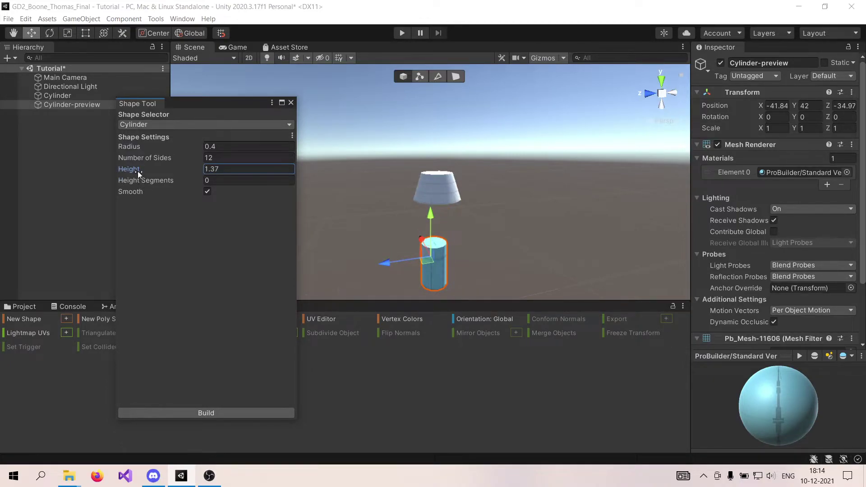
left_click(237, 412)
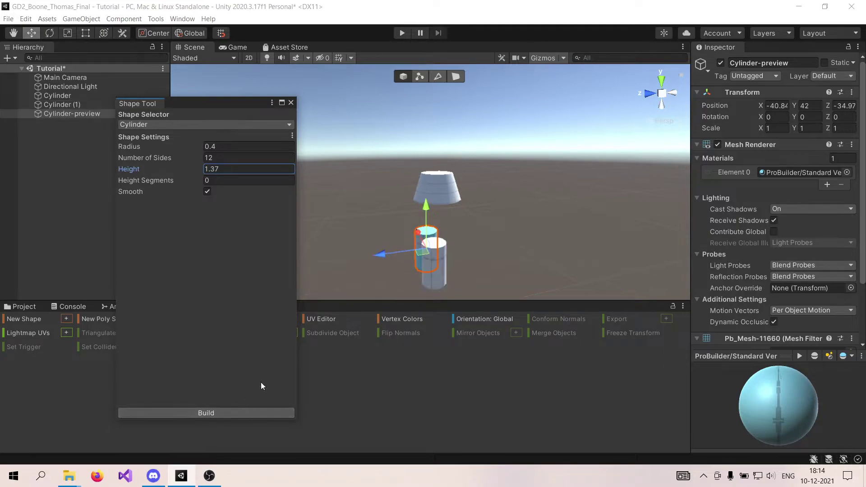
left_click(291, 102)
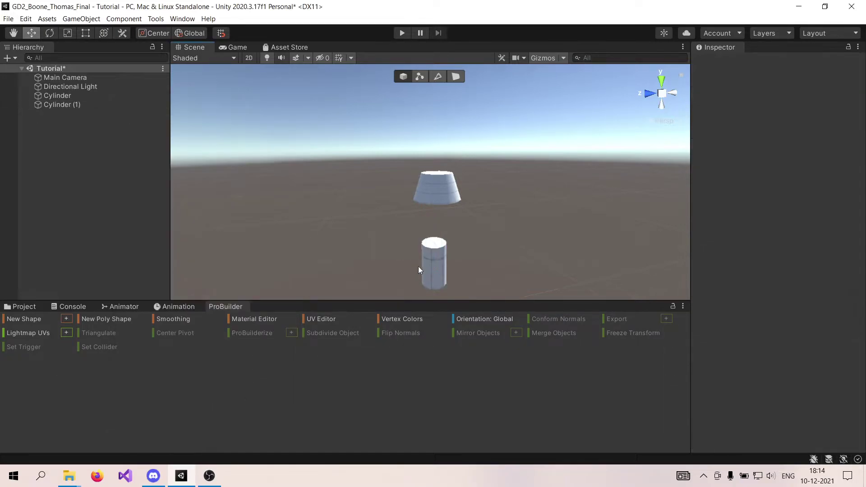
- Move the new cylinder directly beneath the lampshade, to X -42.13 and Y 43.33, leaving a small gap between them
left_click(432, 259)
left_click_drag(432, 235, 451, 188)
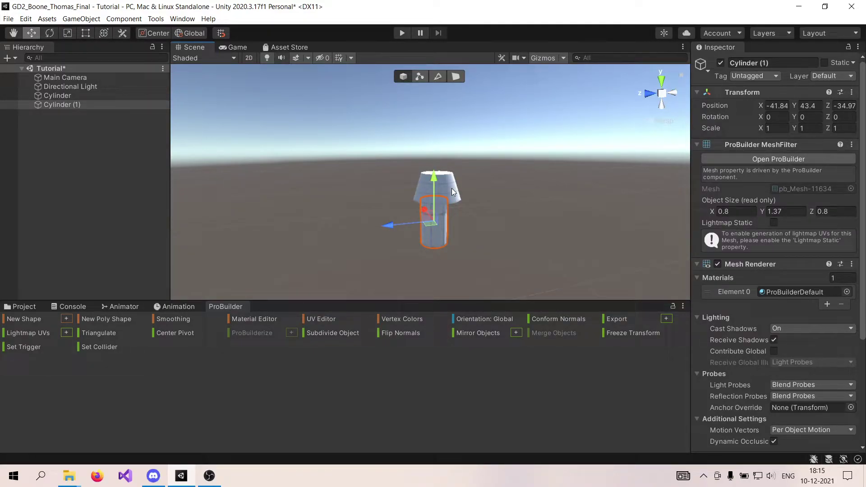
key("f")
scroll(453, 189, "down", 3)
left_click_drag(455, 188, 511, 184, "alt")
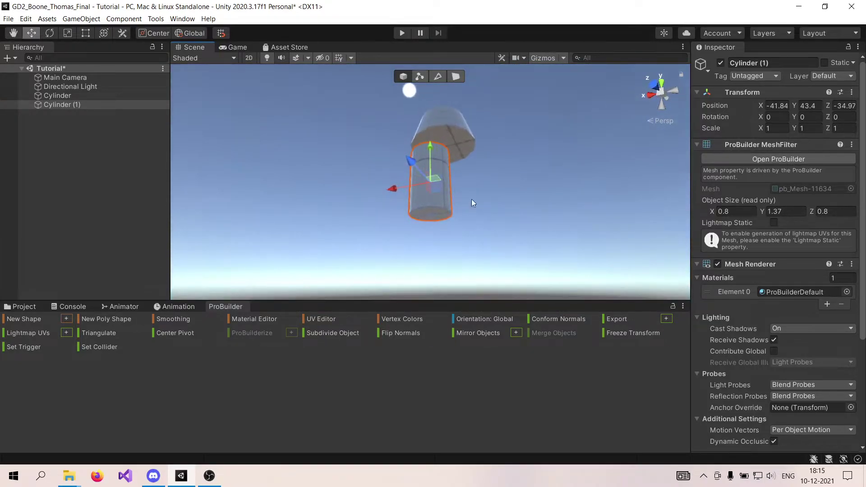
left_click_drag(397, 186, 407, 186)
left_click_drag(487, 199, 415, 219, "alt")
left_click_drag(434, 159, 443, 144)
left_click_drag(489, 164, 483, 209, "alt")
left_click_drag(437, 152, 440, 169)
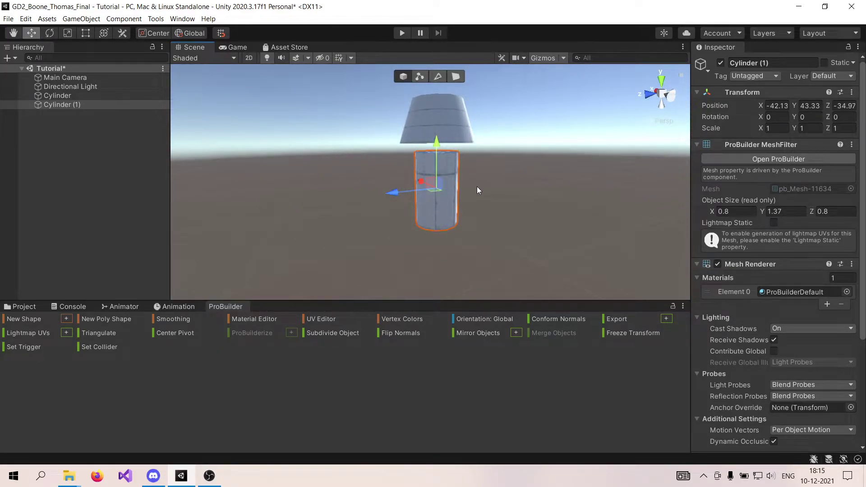
- Switch to edge editing on the lower cylinder and try picking individual edges along its top rim
scroll(477, 187, "up", 5)
left_click(438, 76)
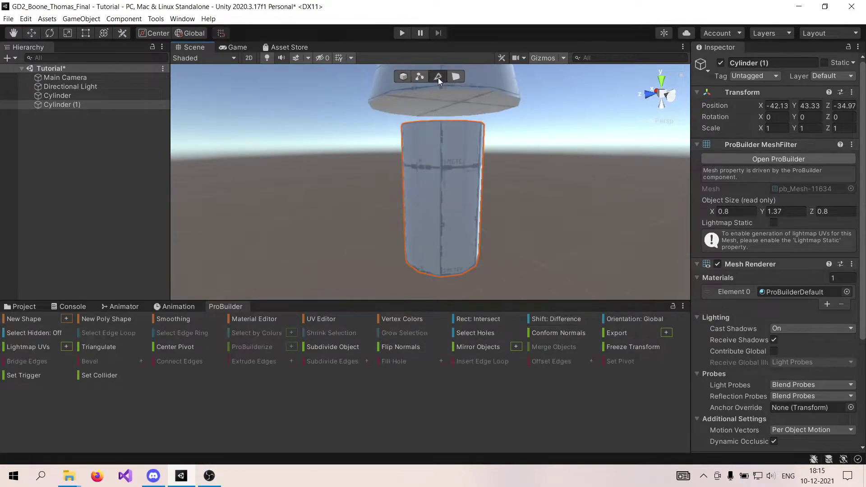
left_click(448, 121)
left_click(475, 123)
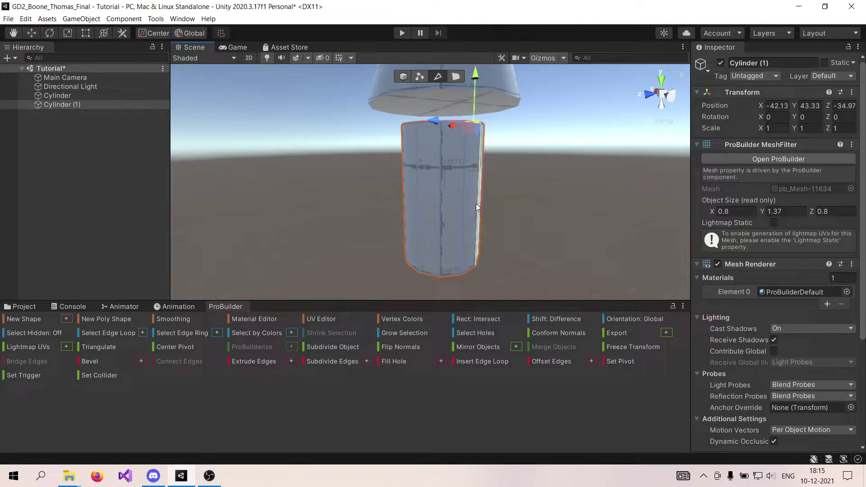
left_click_drag(476, 204, 428, 158, "alt")
left_click(412, 138)
key("alt+r")
left_click(458, 137)
left_click(479, 134)
left_click(422, 140)
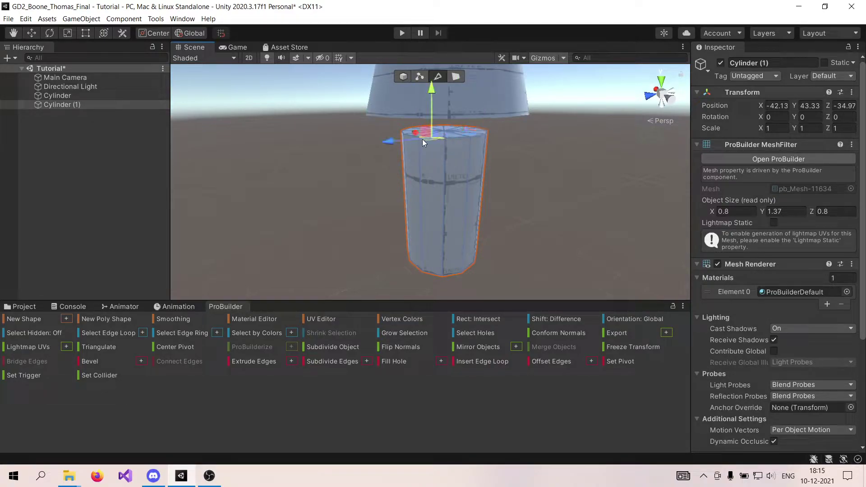
left_click(469, 138)
left_click(475, 135)
left_click(457, 139)
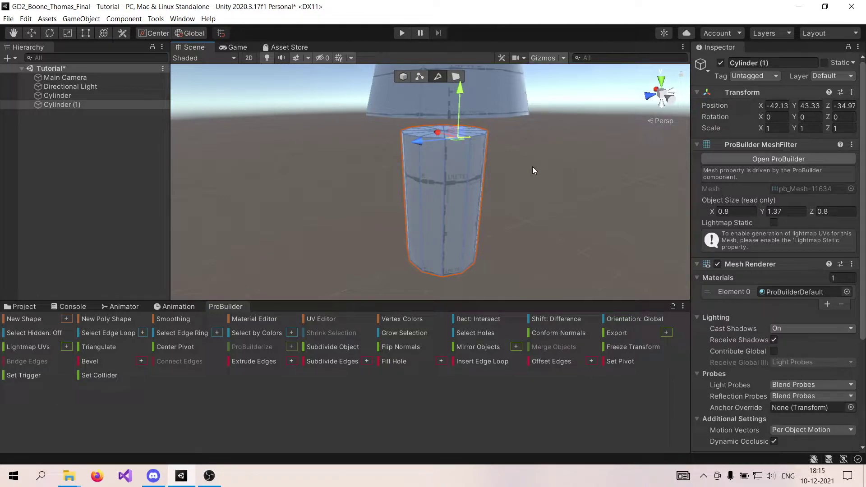
- Select all the edges around the lower cylinder's top rim and scale them evenly inward so the cylinder narrows toward the top
left_click_drag(497, 229, 484, 217, "alt")
left_click(442, 152)
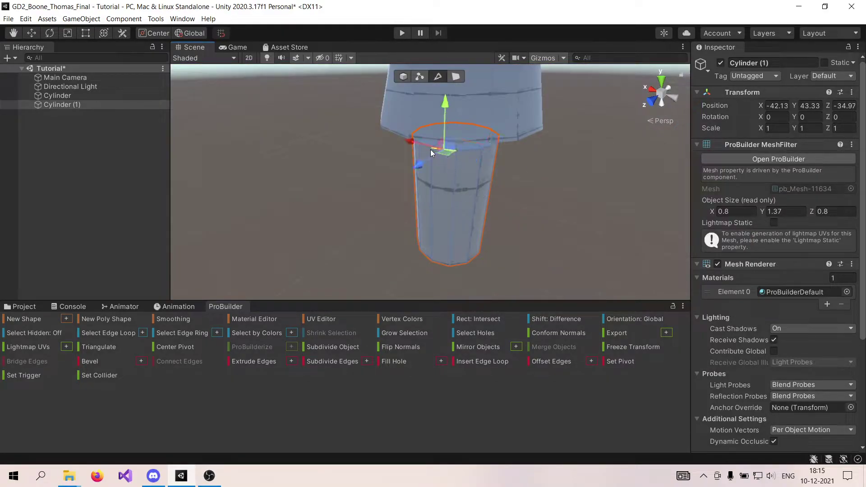
left_click(479, 150)
left_click(493, 148, "shift")
left_click_drag(508, 170, 276, 142, "alt")
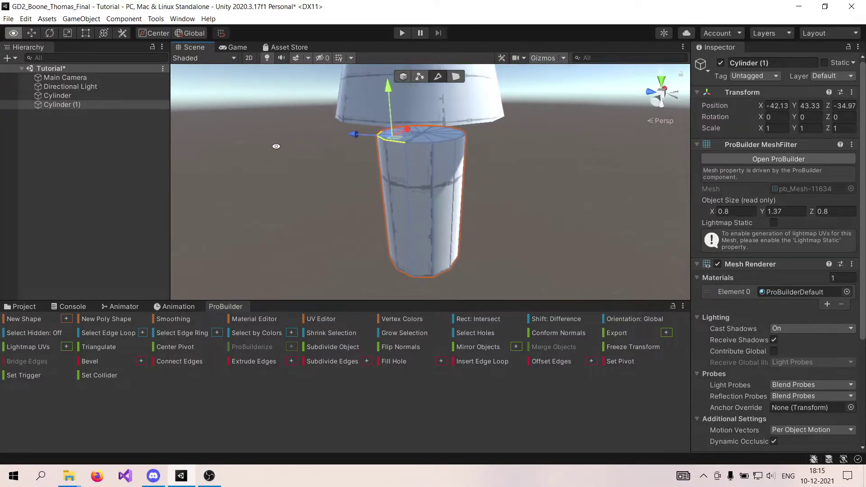
left_click_drag(460, 158, 415, 148, "alt")
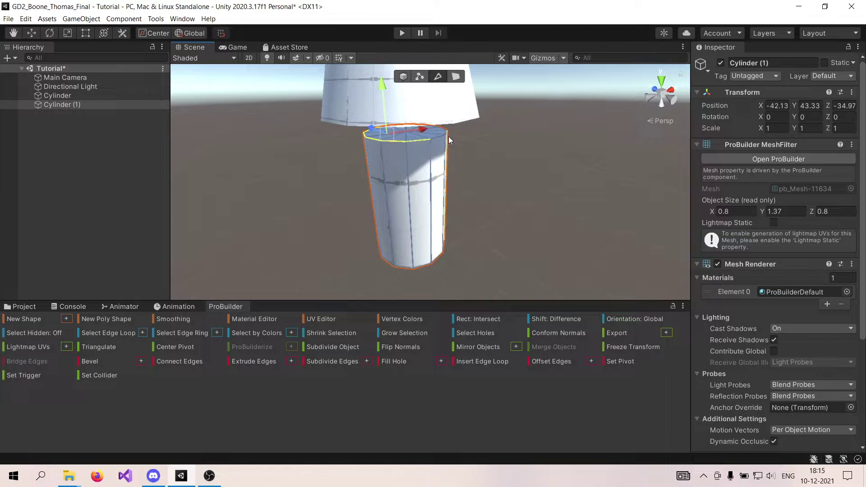
left_click_drag(493, 178, 402, 142, "alt")
left_click(419, 134)
left_click_drag(477, 166, 290, 178, "alt")
scroll(438, 131, "up", 2)
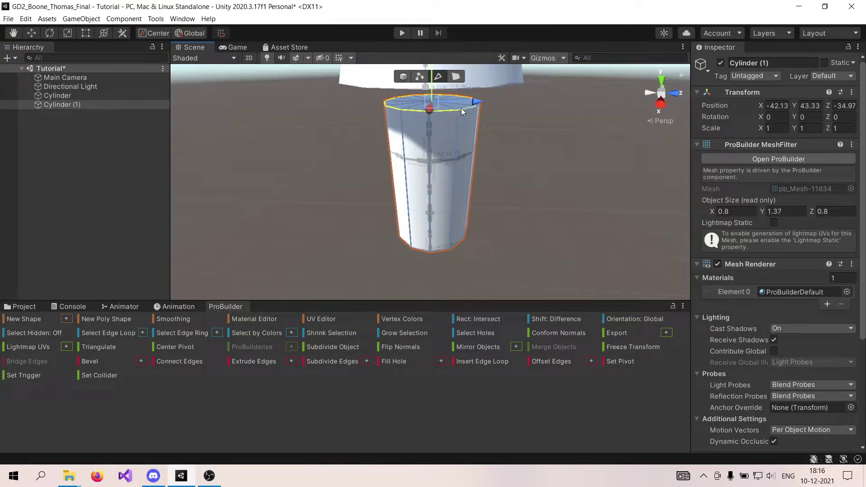
left_click_drag(378, 160, 232, 150, "alt")
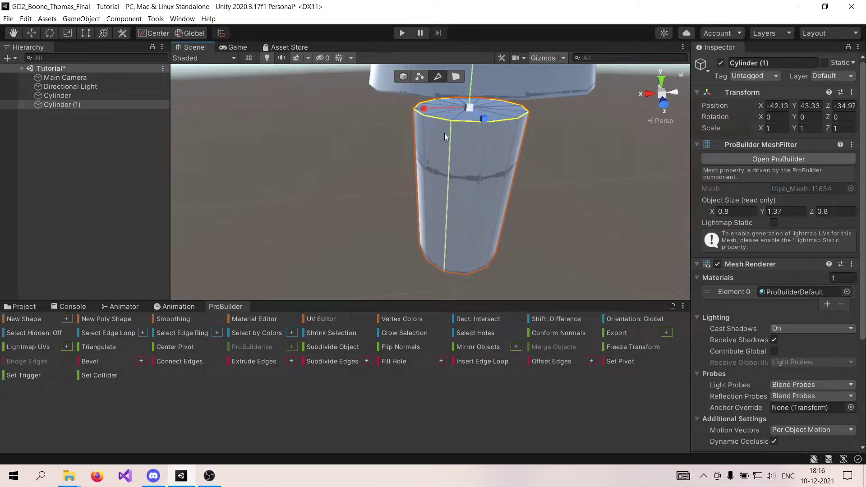
left_click_drag(421, 107, 480, 123)
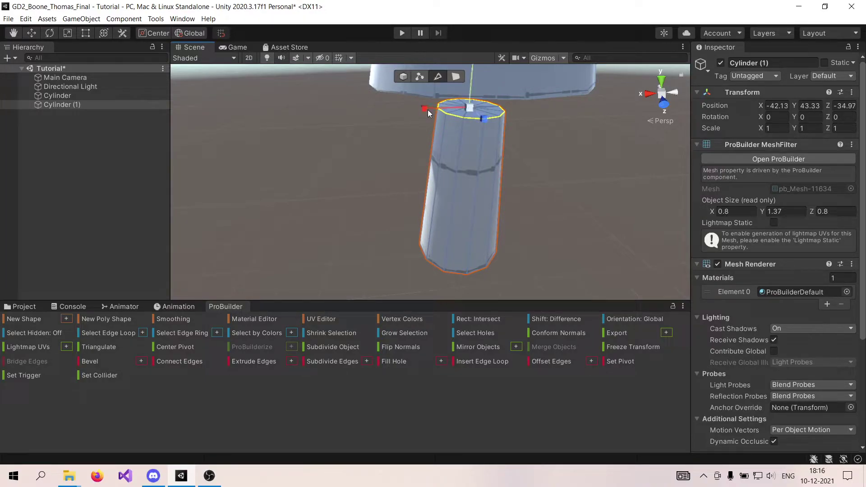
- Select the lower cylinder's vertical side edges, insert an edge loop around its mid-height, and scale that loop outward to bulge the base
scroll(531, 154, "down", 4)
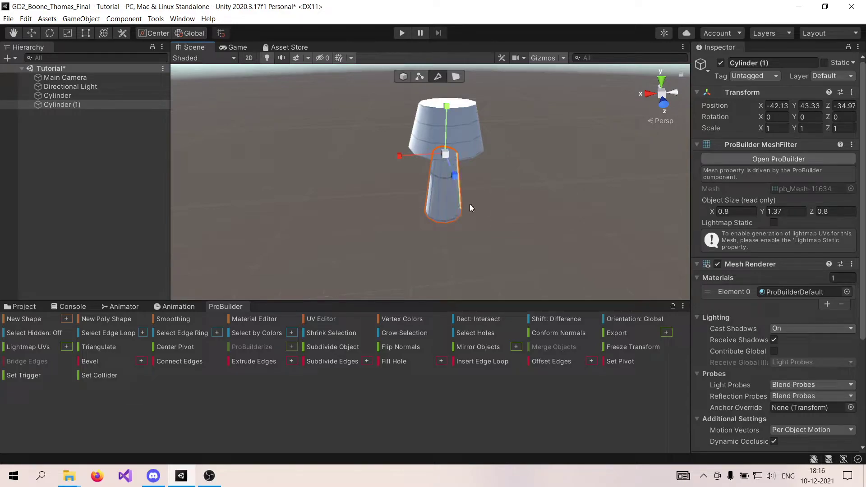
scroll(469, 204, "up", 3)
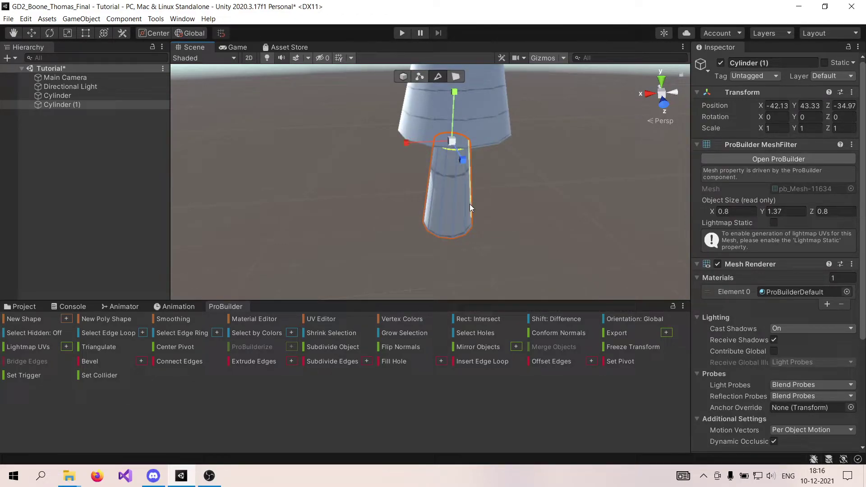
left_click_drag(495, 222, 398, 188, "alt")
left_click_drag(506, 247, 695, 247, "alt")
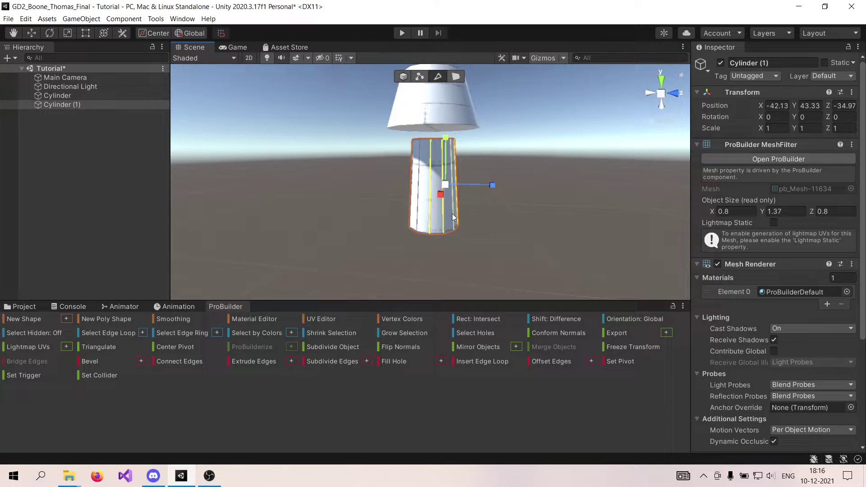
left_click_drag(427, 261, 607, 257, "alt")
left_click(411, 220)
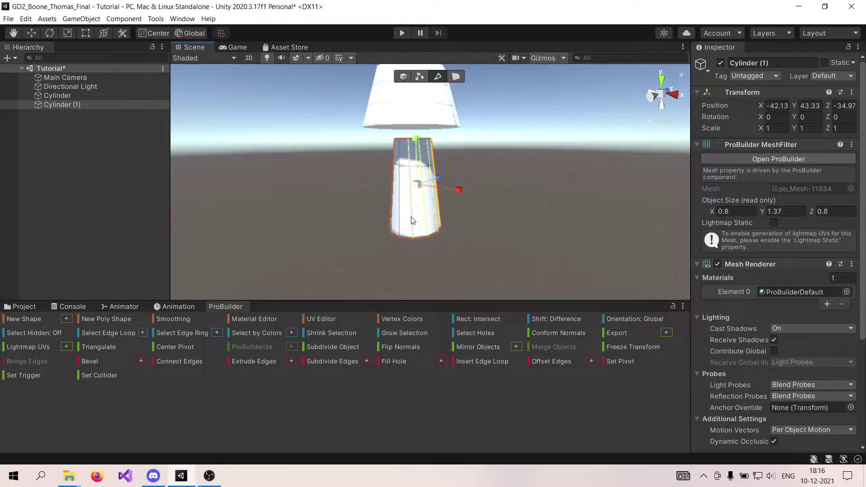
left_click_drag(391, 244, 433, 242, "alt")
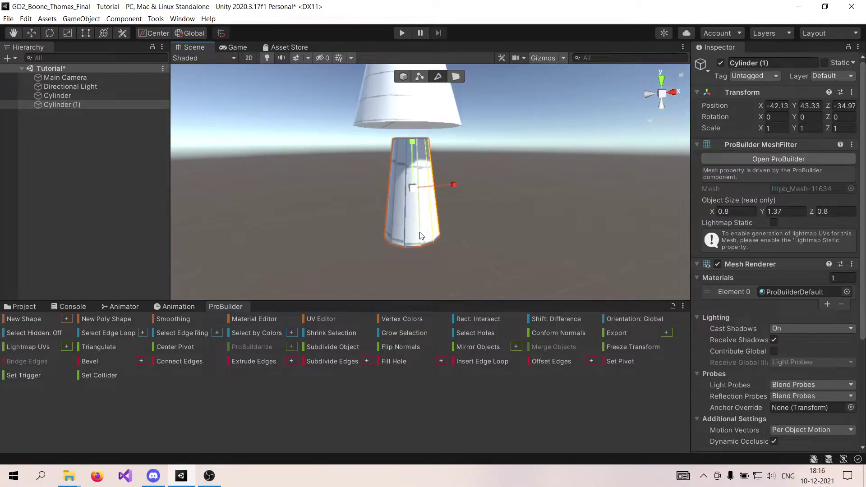
left_click_drag(380, 256, 453, 253, "alt")
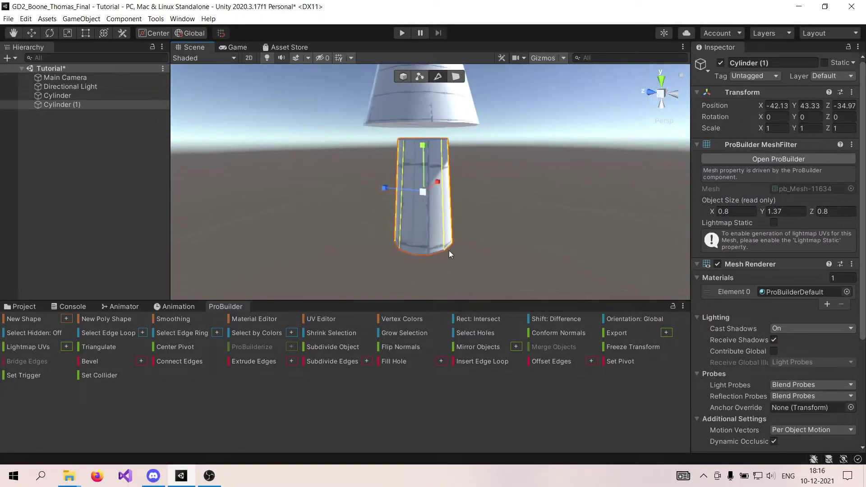
left_click_drag(393, 266, 525, 251, "alt")
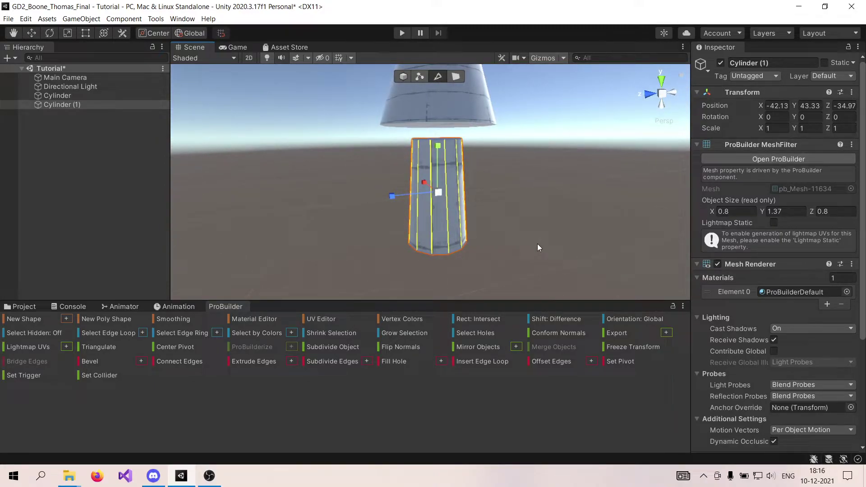
left_click(495, 362)
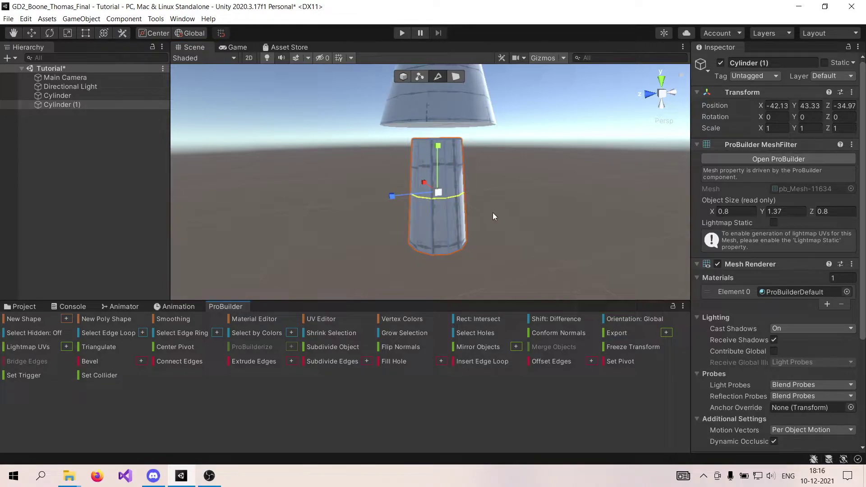
left_click_drag(438, 192, 455, 191)
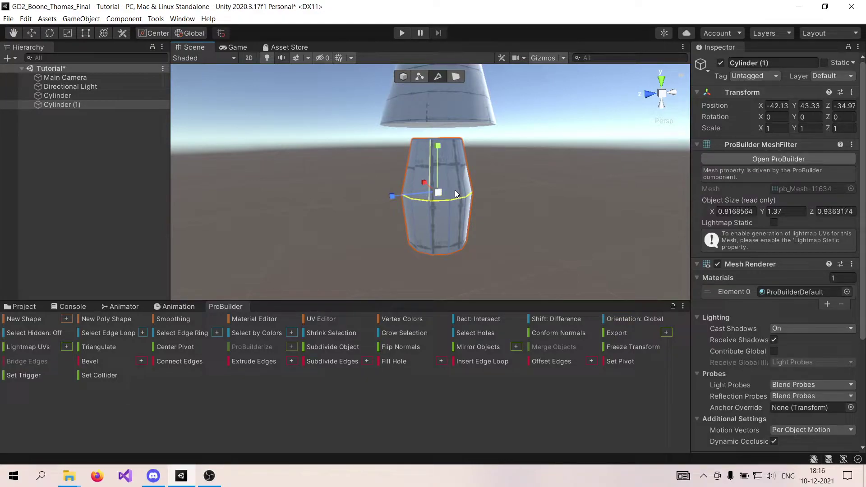
- Return to object editing and scale the lamp base to about 0.65 in X and Z and 0.88 in Y
left_click(401, 76)
left_click_drag(437, 151, 436, 159)
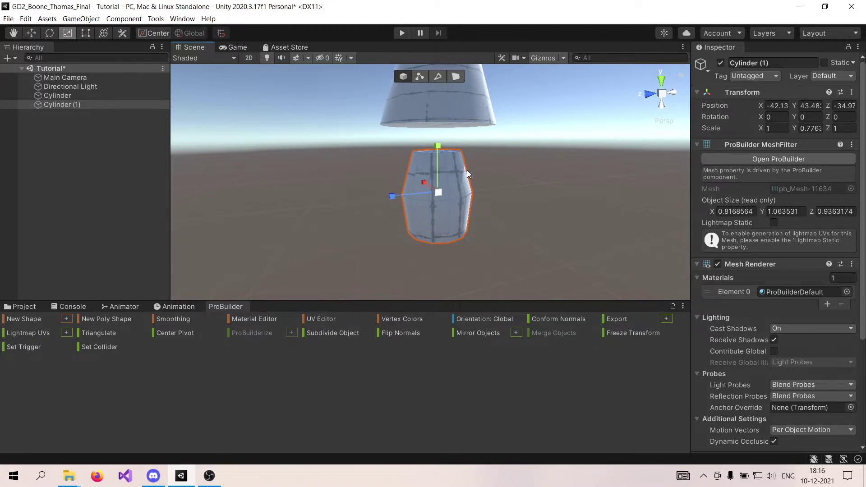
left_click_drag(441, 191, 438, 163)
scroll(468, 160, "down", 3)
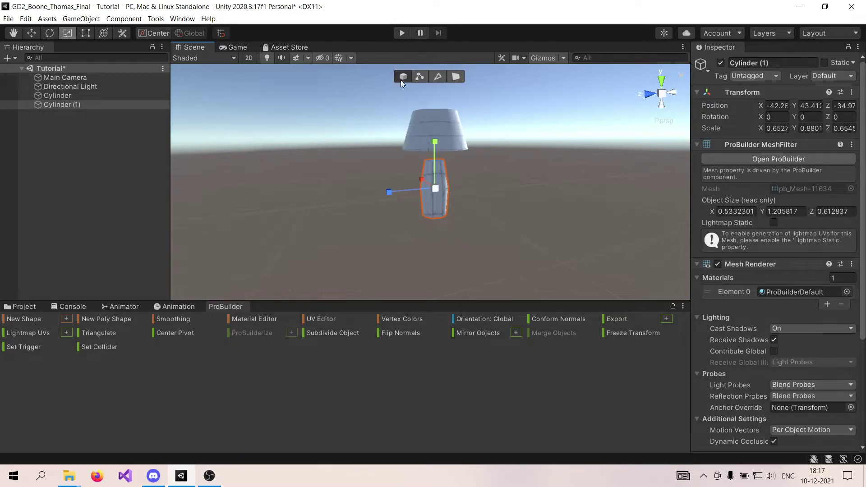
- Move the lamp base up to about Y 43.72 so its top sits just inside the lampshade
key("w")
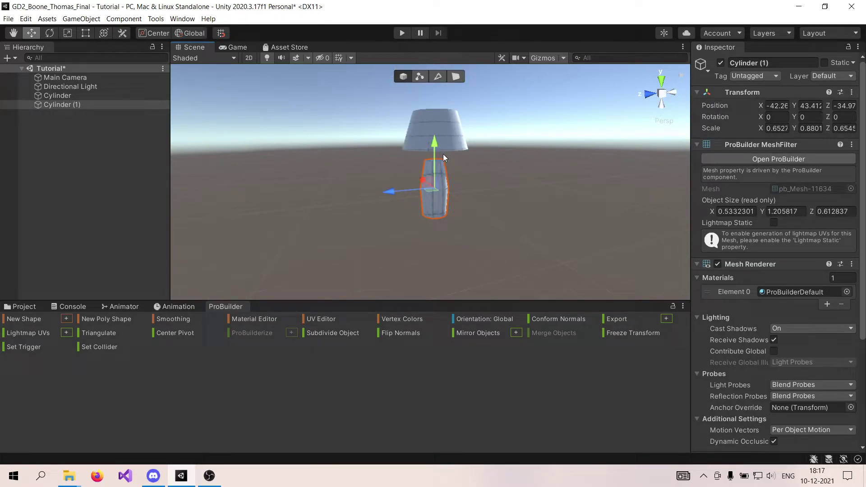
left_click_drag(434, 144, 440, 126)
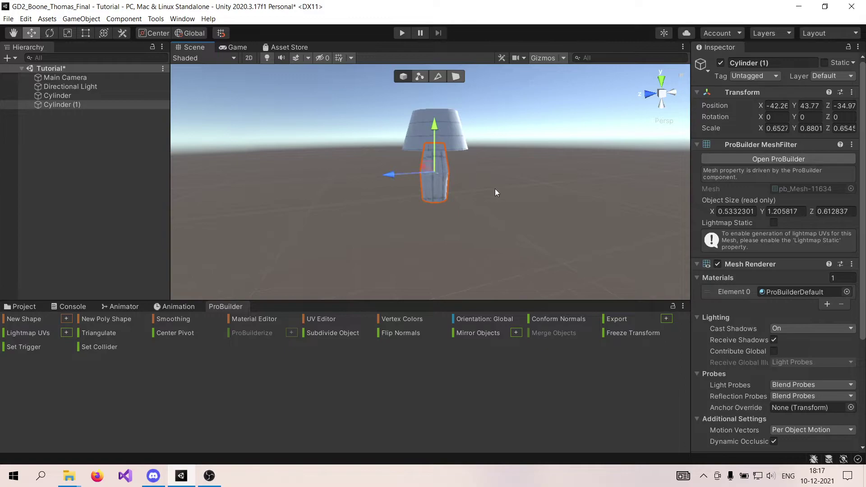
scroll(480, 191, "up", 3)
scroll(480, 192, "down", 1)
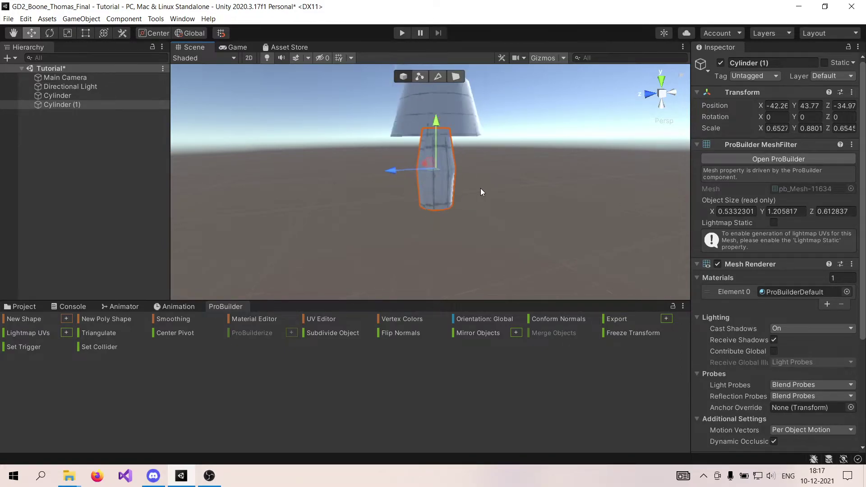
left_click_drag(435, 139, 434, 141)
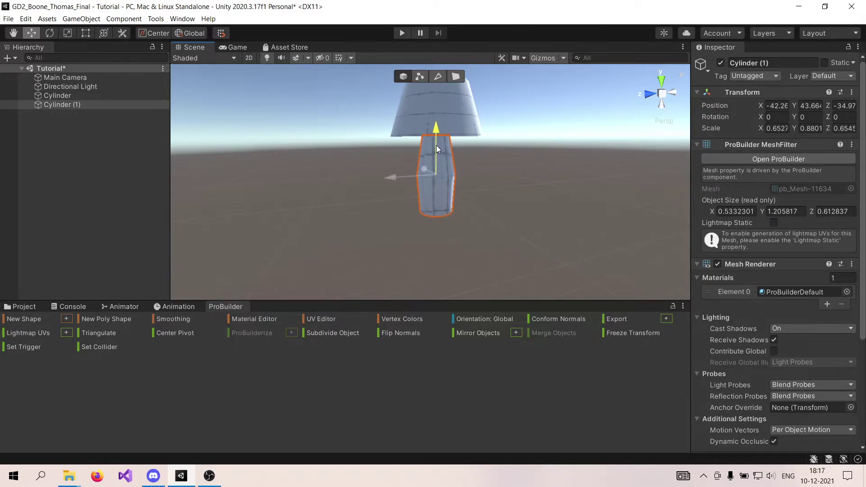
left_click_drag(438, 142, 439, 143)
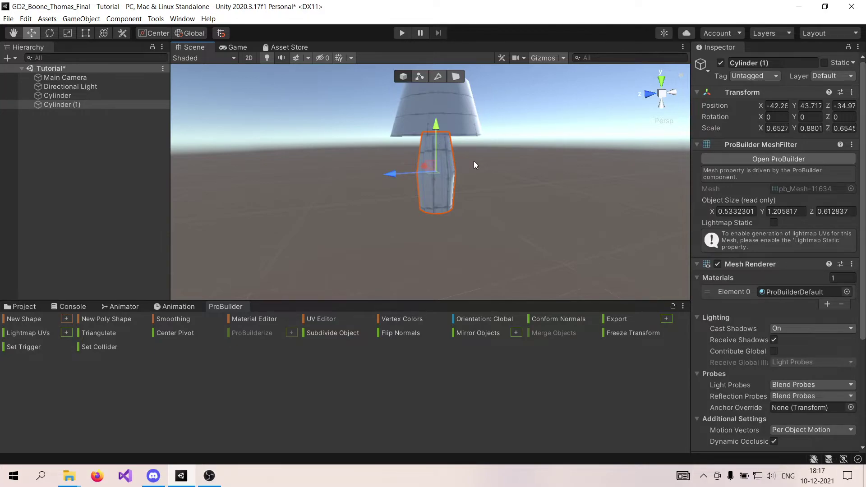
- Open the Materials folder in the project's assets
left_click_drag(474, 161, 565, 161, "alt")
left_click(479, 141)
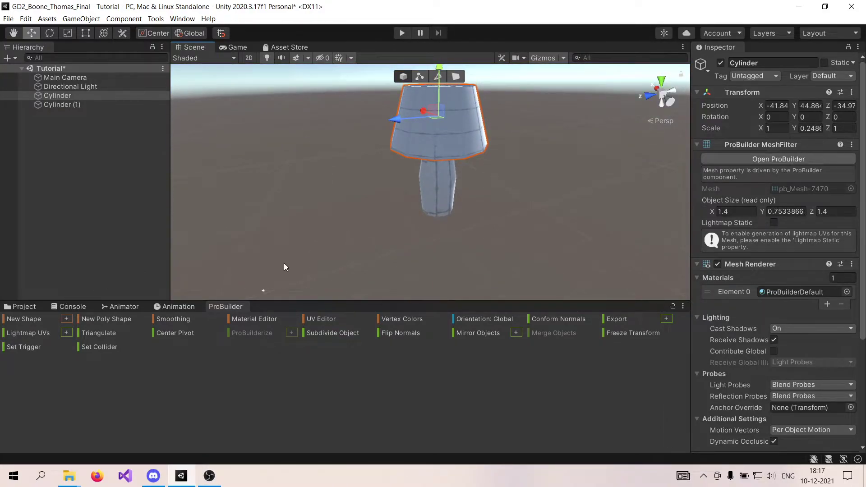
left_click(22, 307)
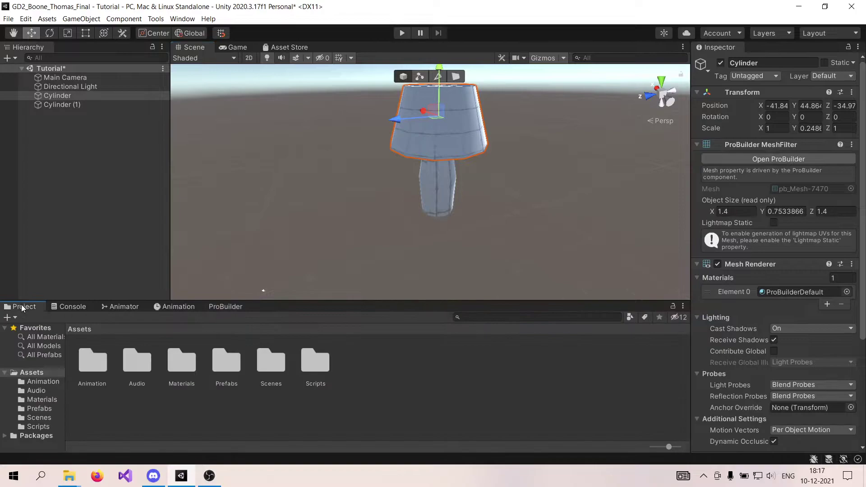
double_click(182, 364)
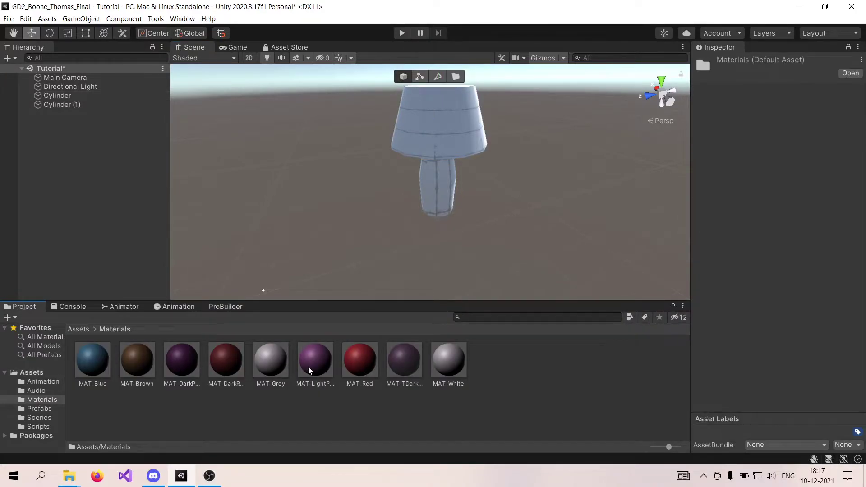
right_click(496, 363)
mouse_move(595, 107)
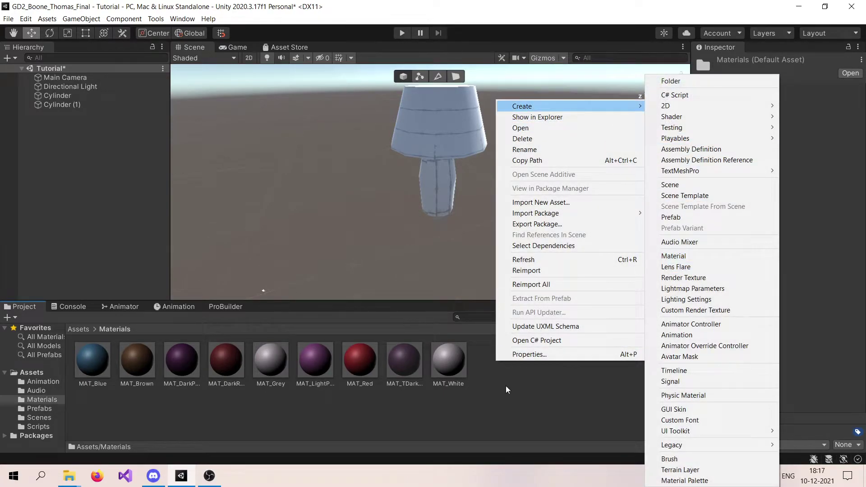
left_click(478, 383)
- Set the albedo colour of the MAT_White material to a pale pink, about EAD7E7
left_click(455, 367)
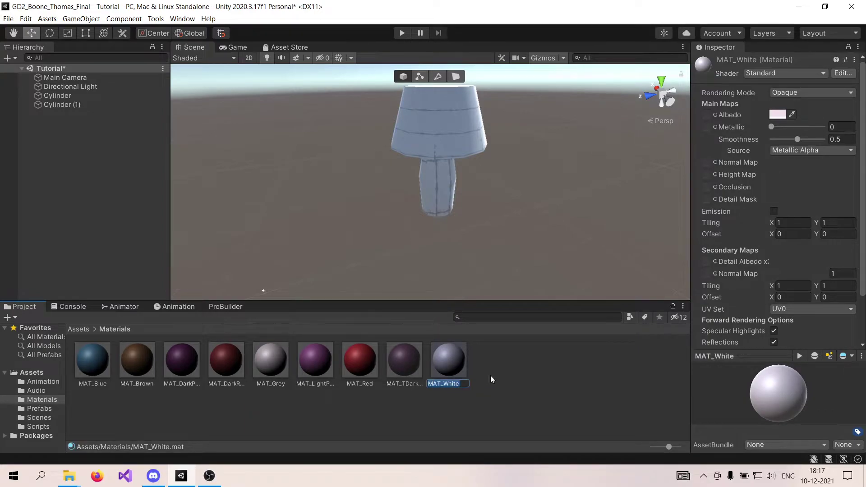
key("Return")
left_click(776, 114)
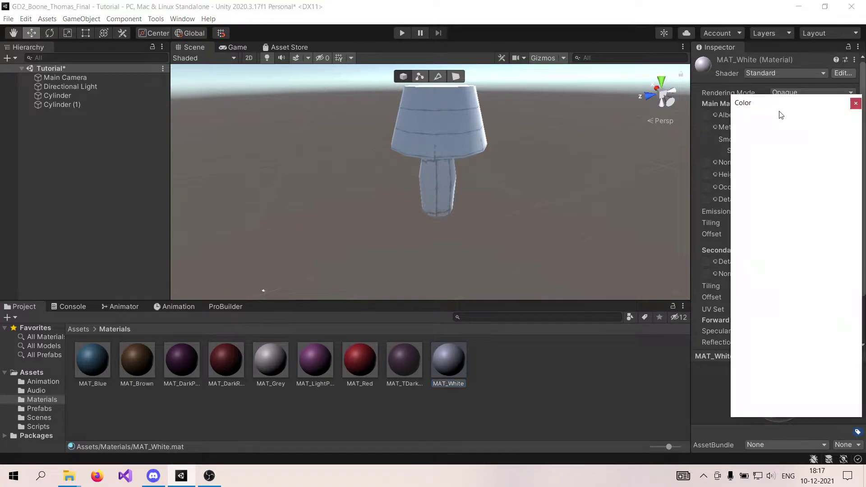
mouse_move(774, 180)
left_mouse_down()
mouse_move(805, 203)
mouse_move(779, 180)
mouse_move(809, 225)
mouse_move(783, 185)
mouse_move(812, 193)
mouse_move(804, 218)
mouse_move(807, 197)
mouse_move(772, 175)
left_mouse_up()
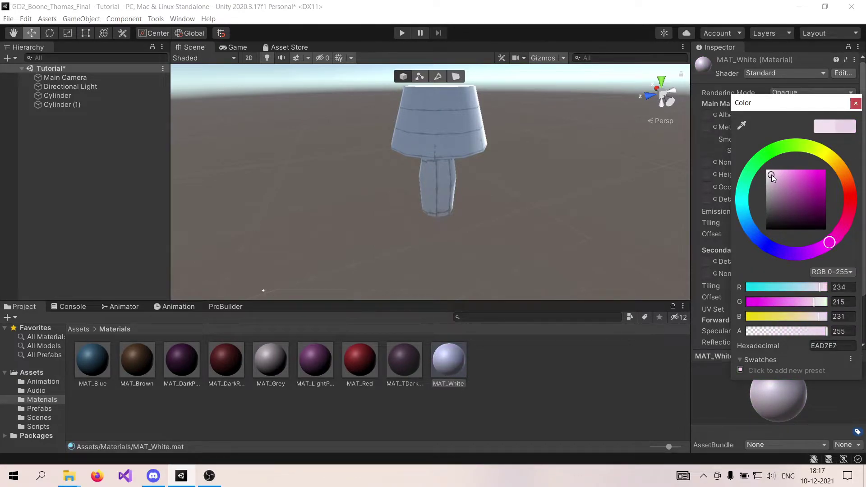
left_click(855, 104)
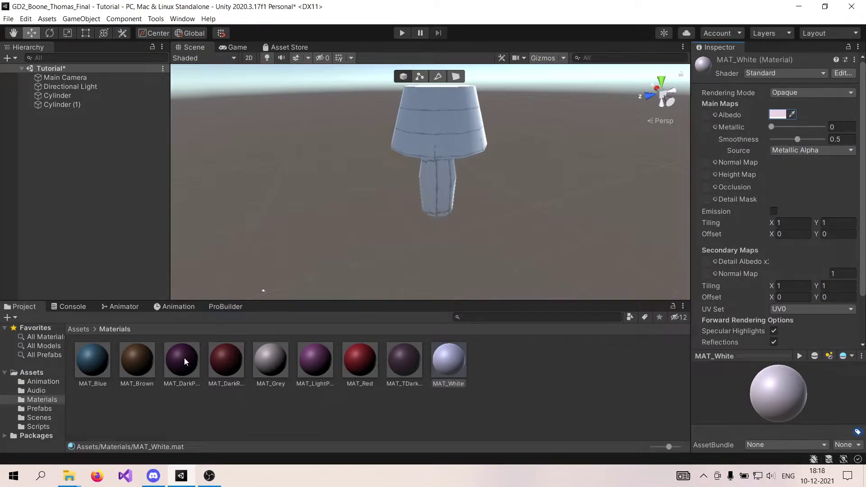
- Apply the MAT_DarkPink material to the lampshade and the light purple-pink material to the lamp base
left_click_drag(183, 359, 435, 145)
left_click_drag(313, 361, 429, 213)
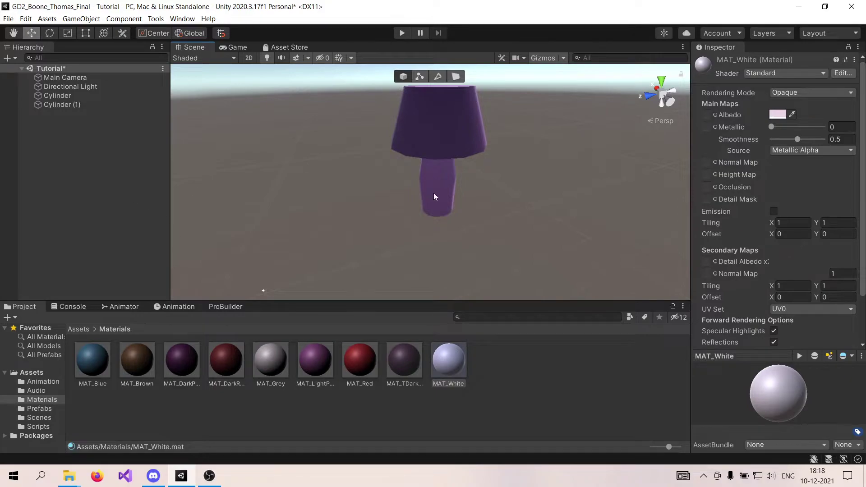
scroll(430, 228, "down", 3)
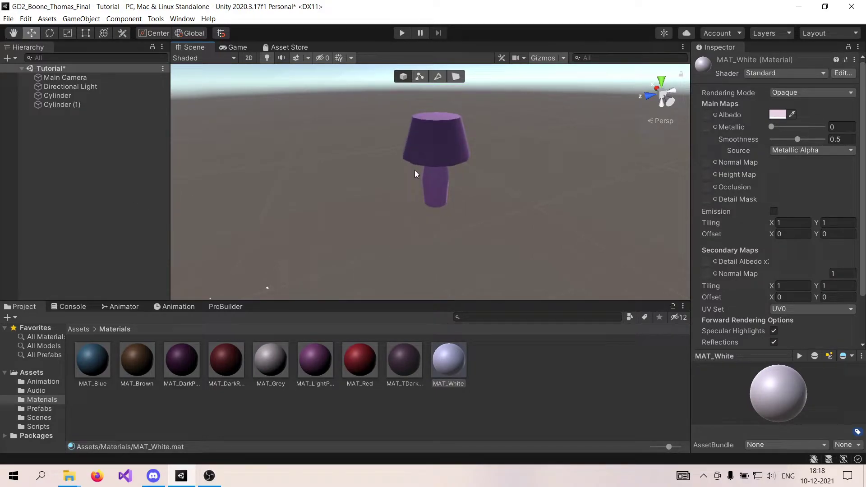
scroll(412, 169, "up", 2)
scroll(413, 170, "down", 3)
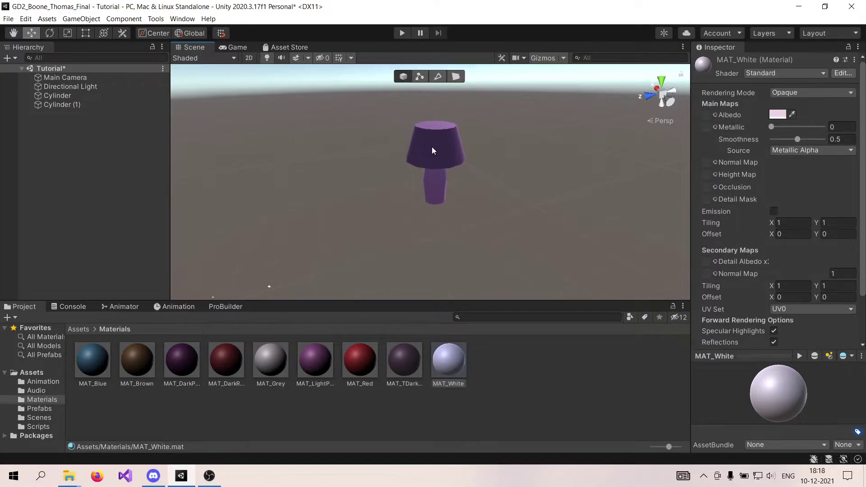
- Select all the top cap faces of the lampshade and delete them to open its top
left_click(440, 125)
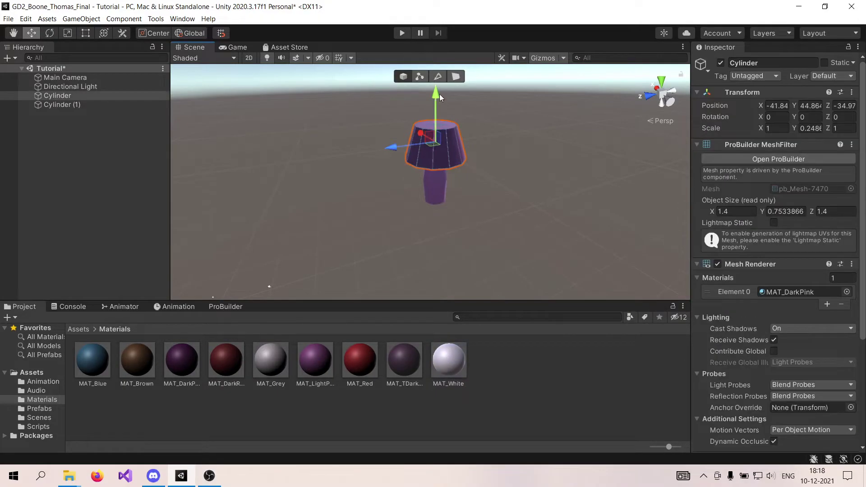
left_click(457, 78)
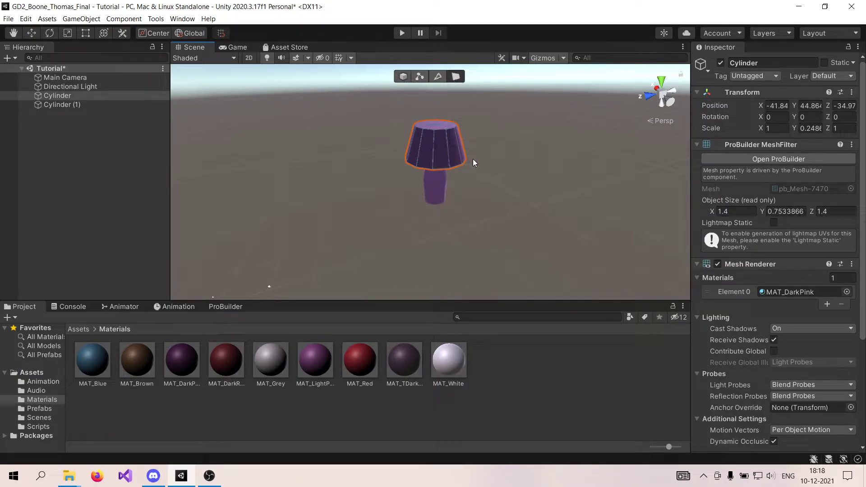
left_click_drag(472, 158, 477, 206, "alt")
scroll(489, 209, "up", 5)
scroll(485, 208, "down", 3)
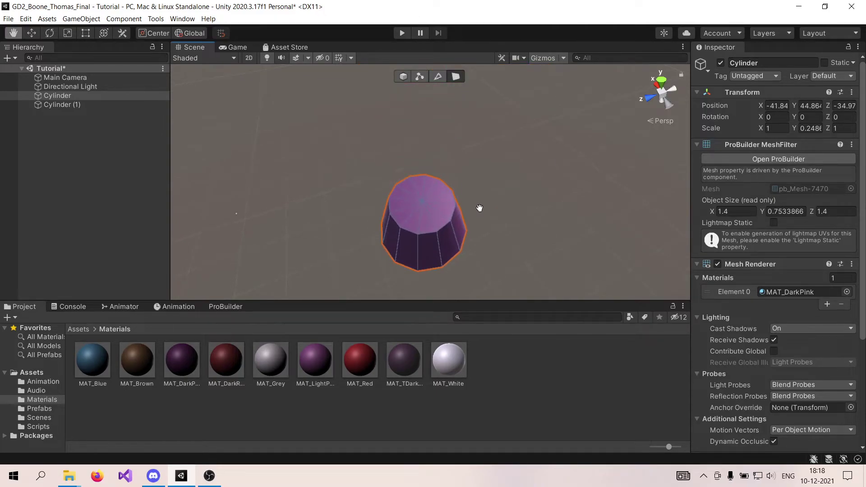
left_click(438, 212)
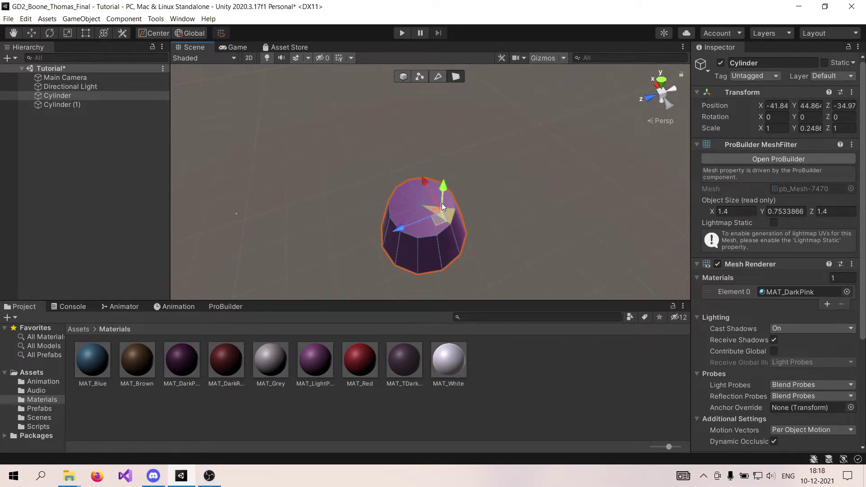
left_click(428, 231, "shift")
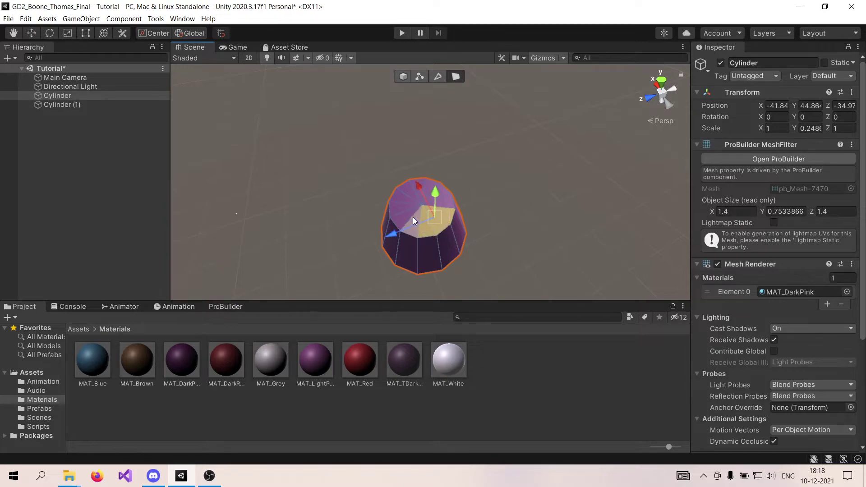
left_click(399, 204, "shift")
left_click(443, 204, "shift")
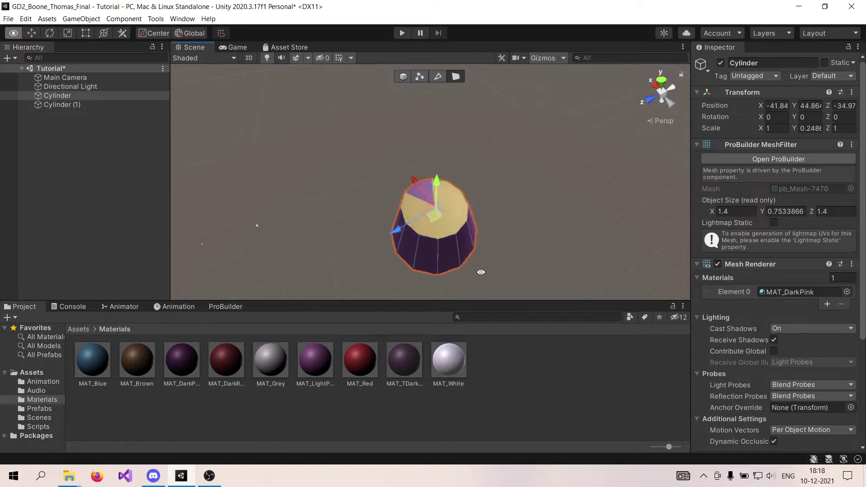
left_click_drag(468, 249, 548, 245, "alt")
left_click(459, 172, "shift")
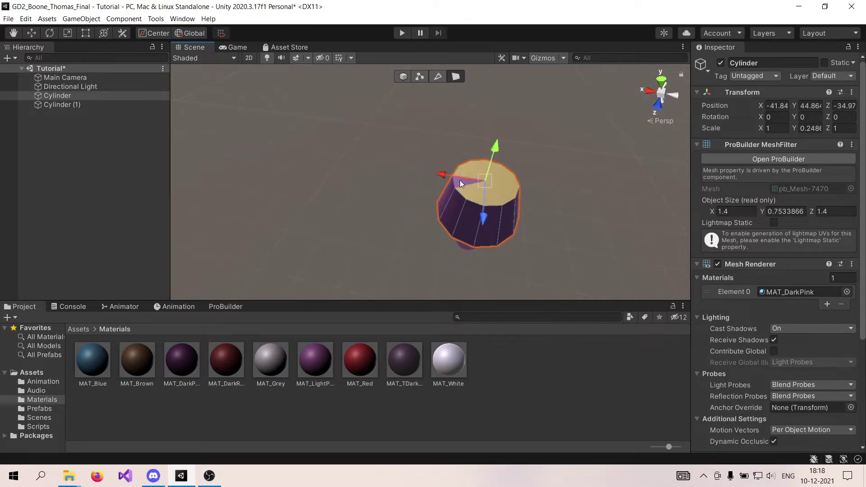
left_click(461, 182, "shift")
left_click(210, 309)
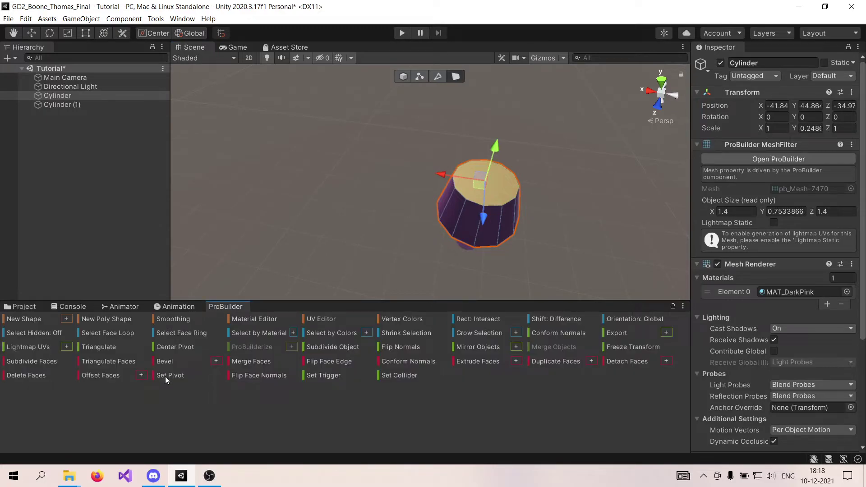
left_click(27, 375)
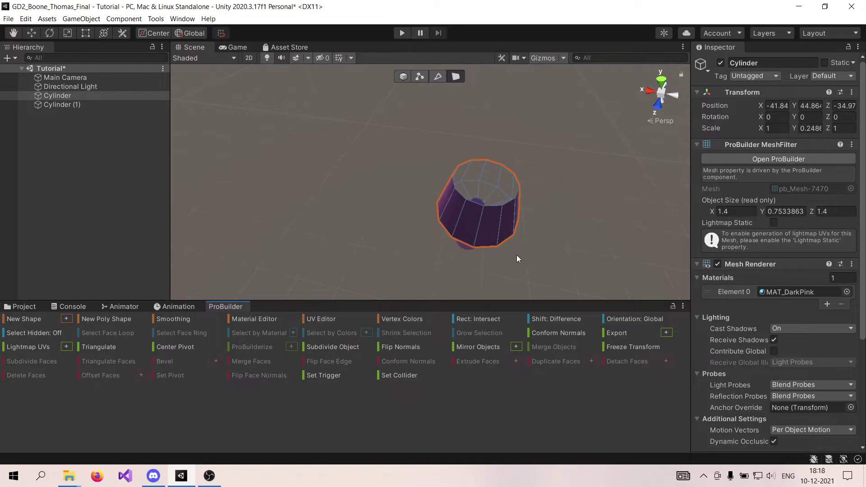
- Select all the underside faces of the lampshade and delete them to open its bottom
left_click_drag(538, 239, 412, 277, "alt")
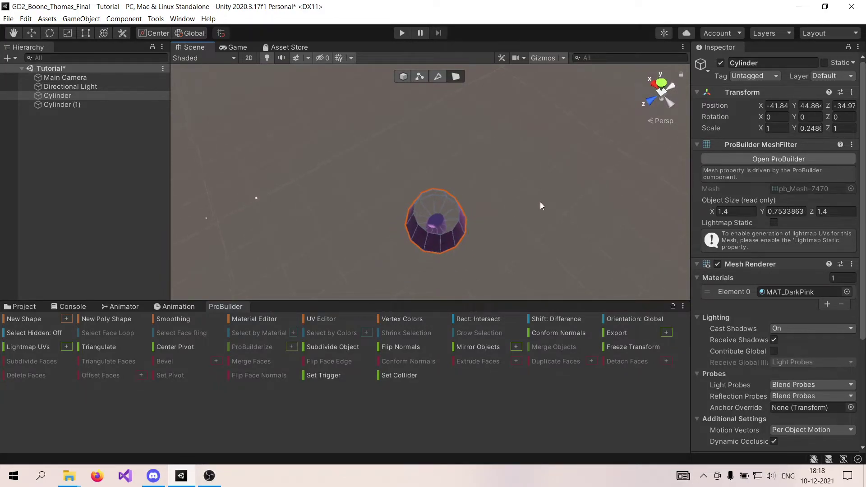
left_click_drag(537, 226, 519, 145, "alt")
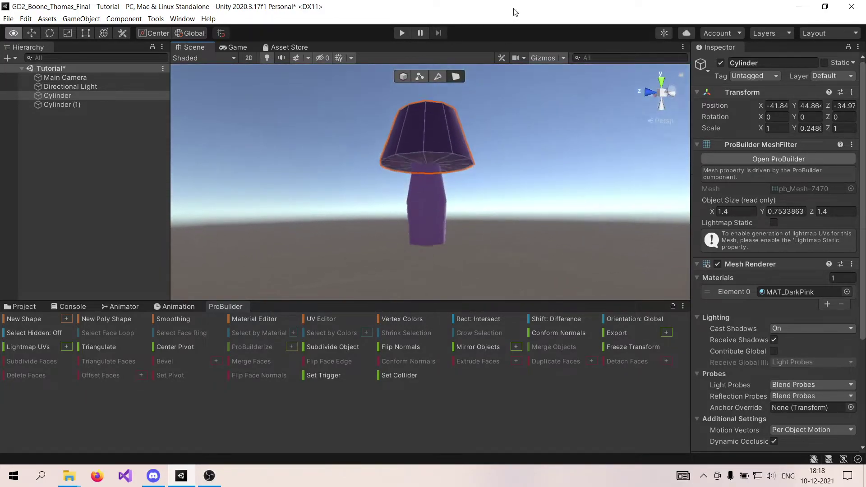
scroll(461, 202, "up", 5)
scroll(465, 163, "down", 2)
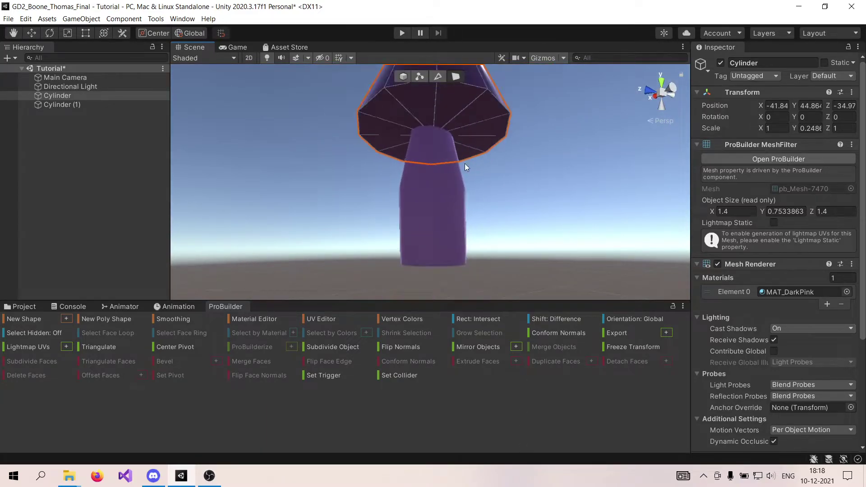
left_click(477, 114)
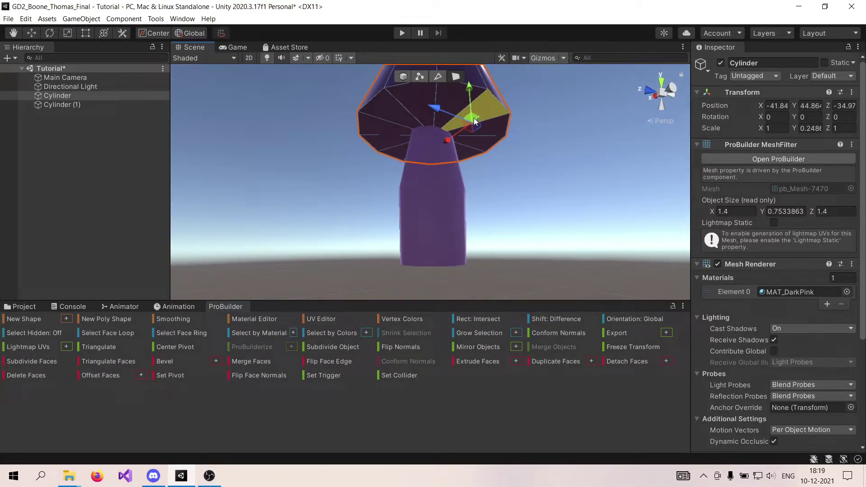
left_click(485, 139, "shift")
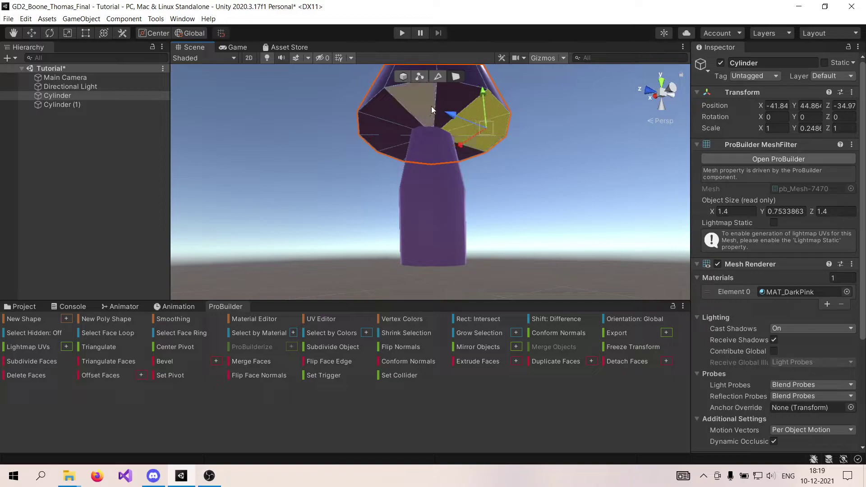
left_click(407, 101, "shift")
left_click(394, 111, "shift")
left_click(380, 125, "shift")
left_click_drag(365, 167, 426, 119, "alt")
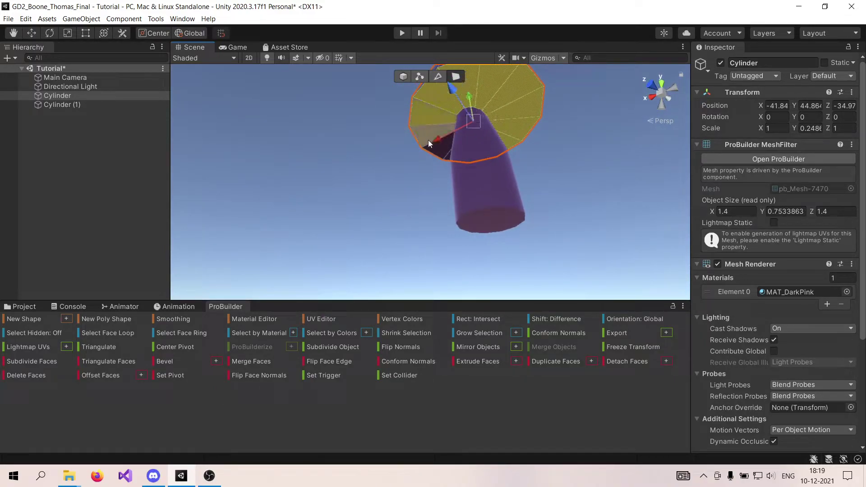
left_click_drag(423, 194, 490, 194, "alt")
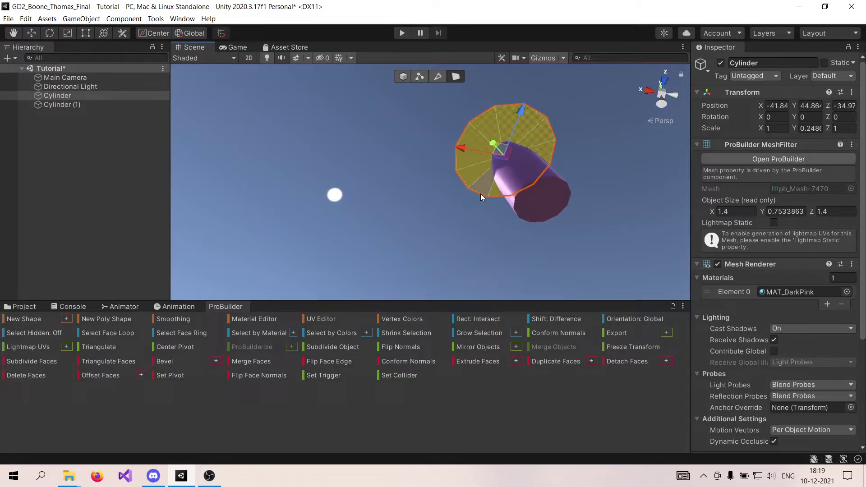
left_click(26, 376)
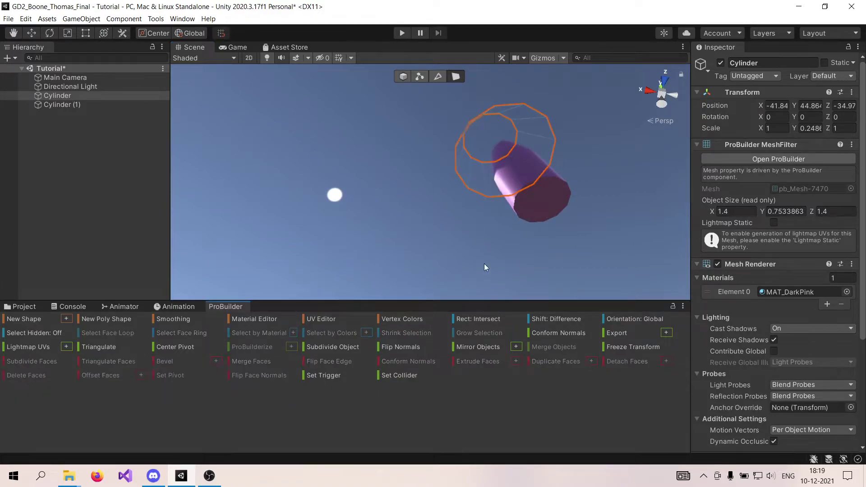
- Duplicate the open lampshade as a whole object and scale the copy uniformly to 90 percent of its size
mouse_move(554, 230)
left_mouse_down("alt")
mouse_move(551, 221)
mouse_move(542, 226)
left_mouse_up("alt")
scroll(583, 208, "down", 3)
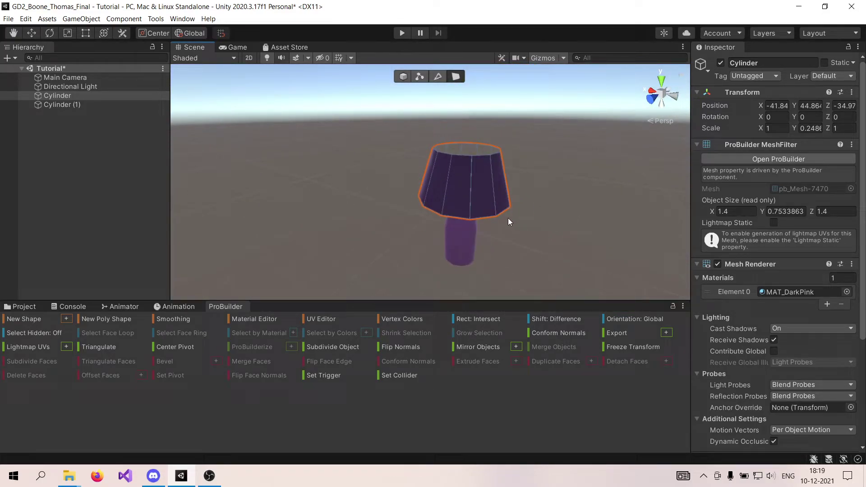
scroll(508, 221, "up", 1)
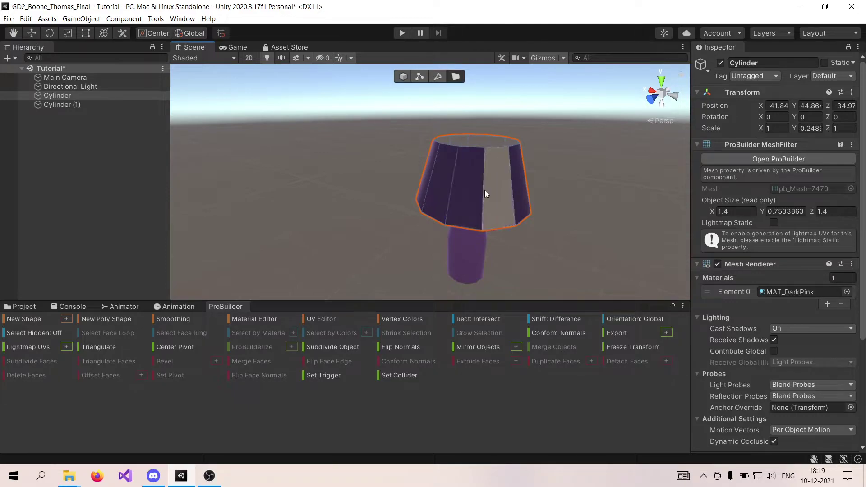
left_click(400, 77)
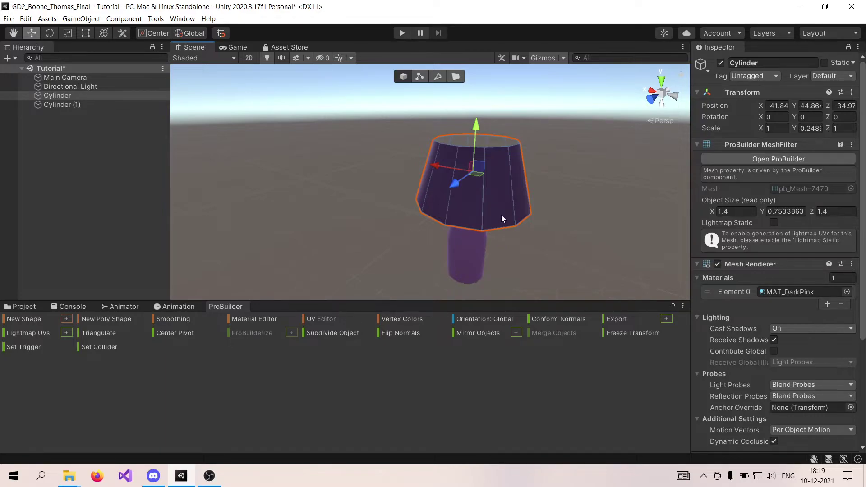
key("ctrl+d")
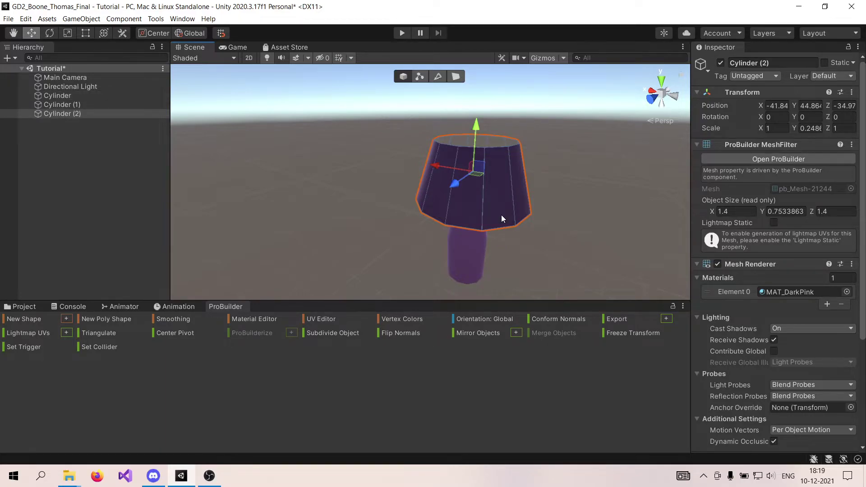
key("r")
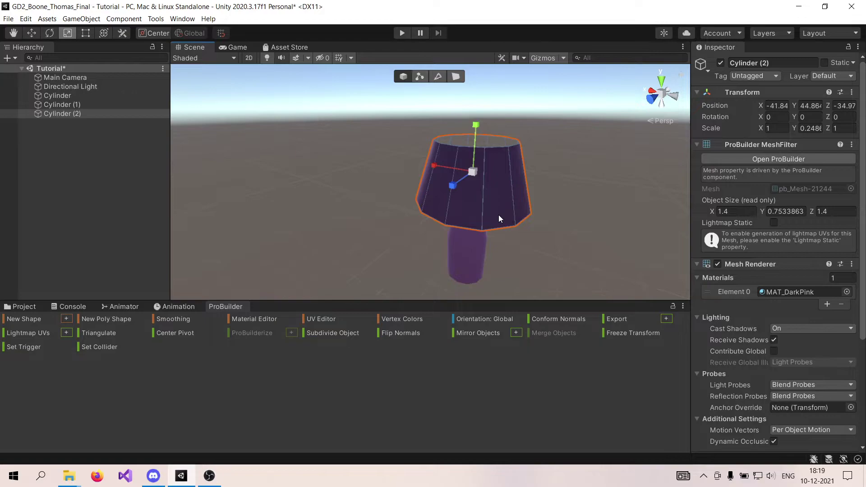
left_click_drag(474, 174, 470, 175)
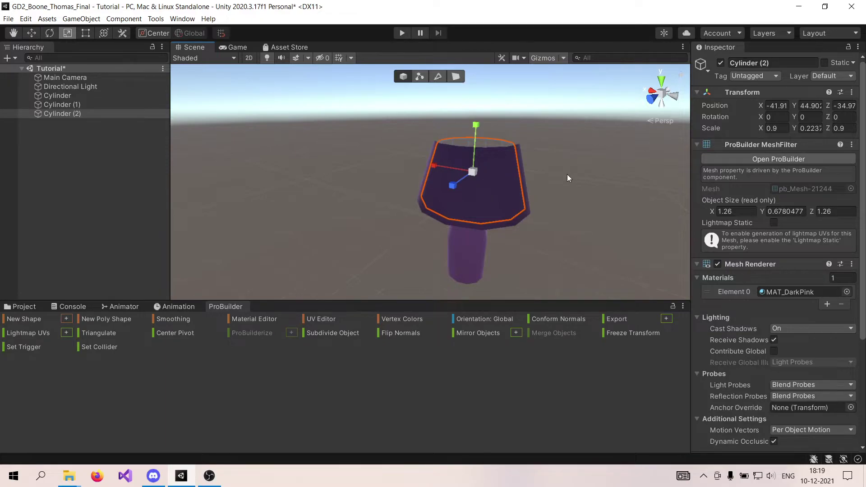
- Flip the normals of the smaller lampshade copy, and disable and re-enable that copy to compare the lampshade without and with it
left_click(394, 334)
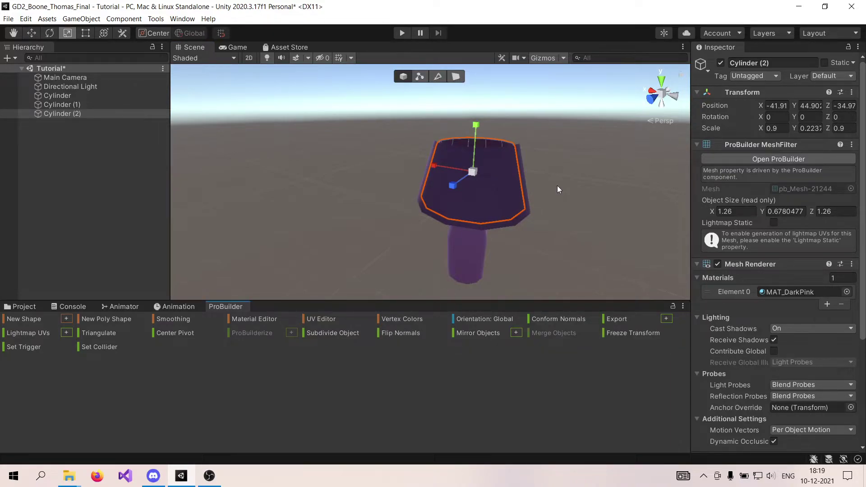
left_click(84, 114)
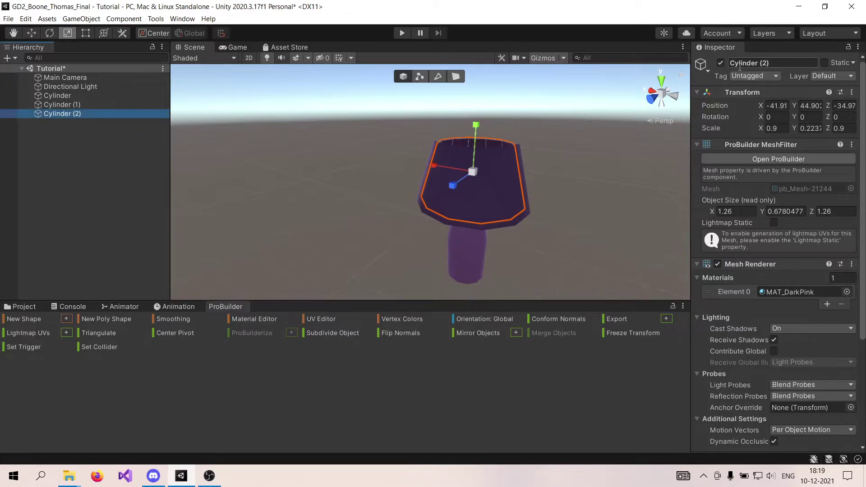
left_click(720, 63)
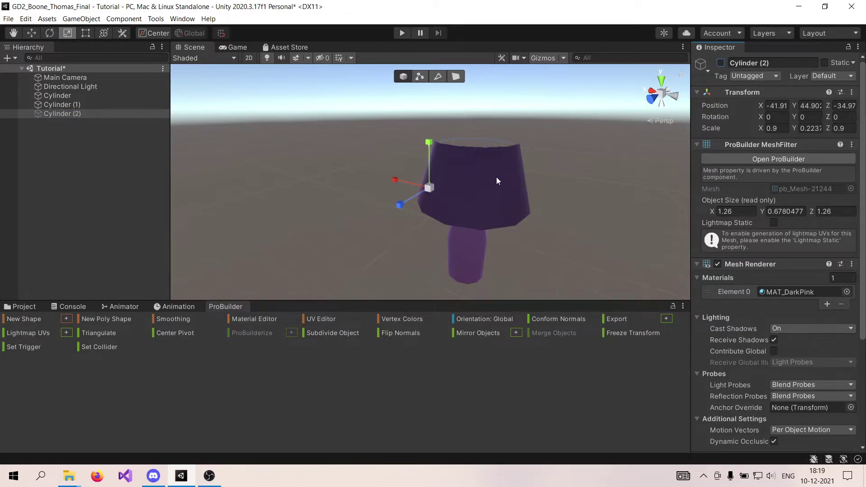
left_click(97, 95)
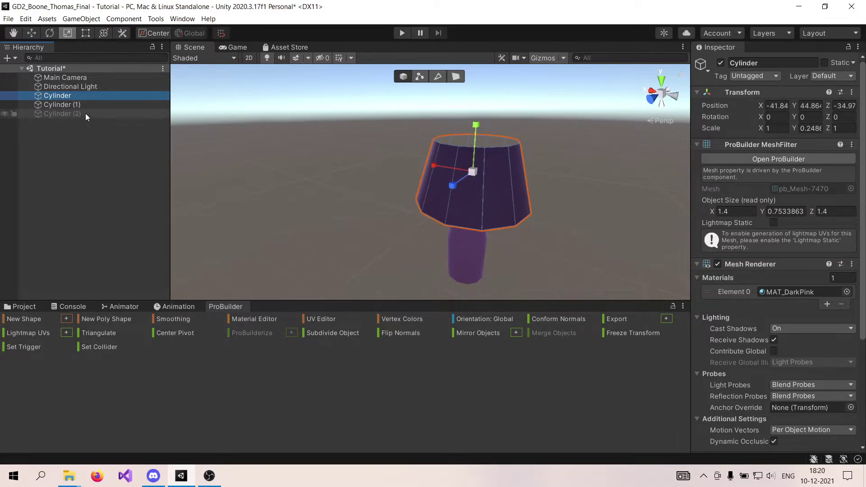
left_click(62, 113)
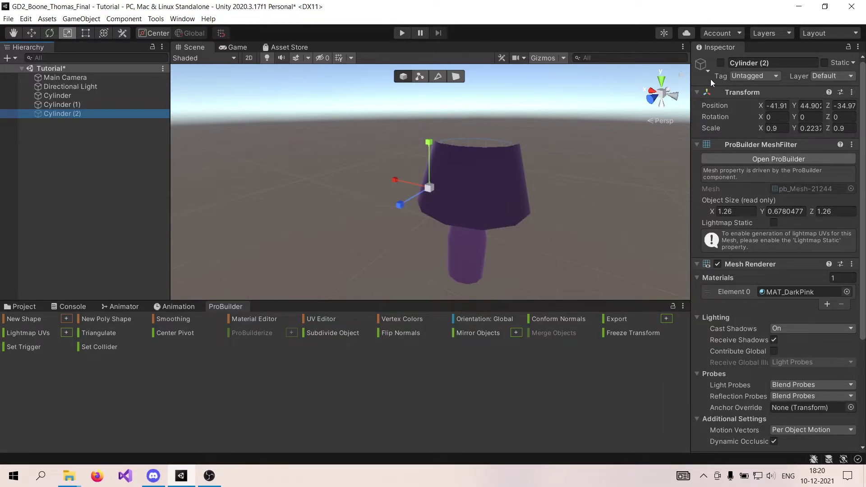
left_click(721, 63)
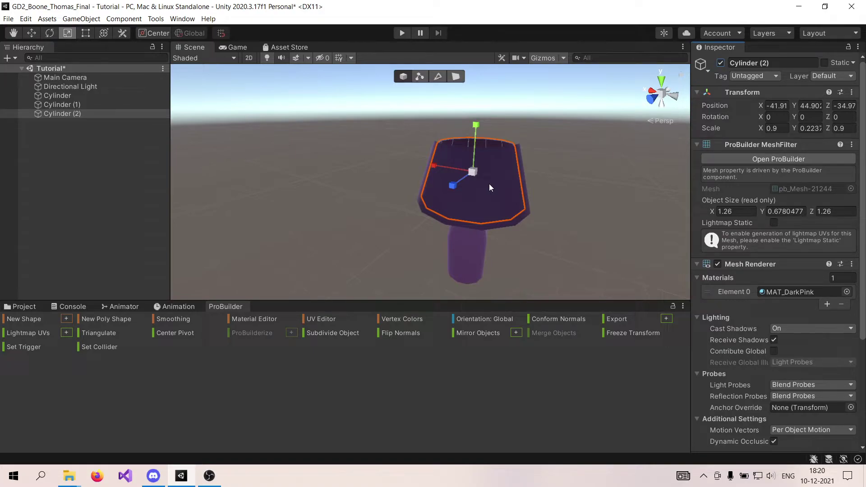
- Raise the inner lampshade copy to about Y 44.93
left_click_drag(489, 183, 508, 129, "alt")
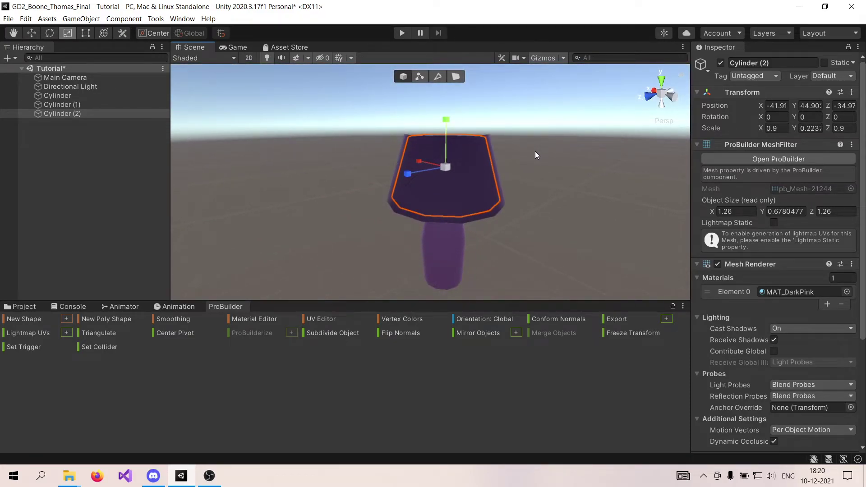
key("w")
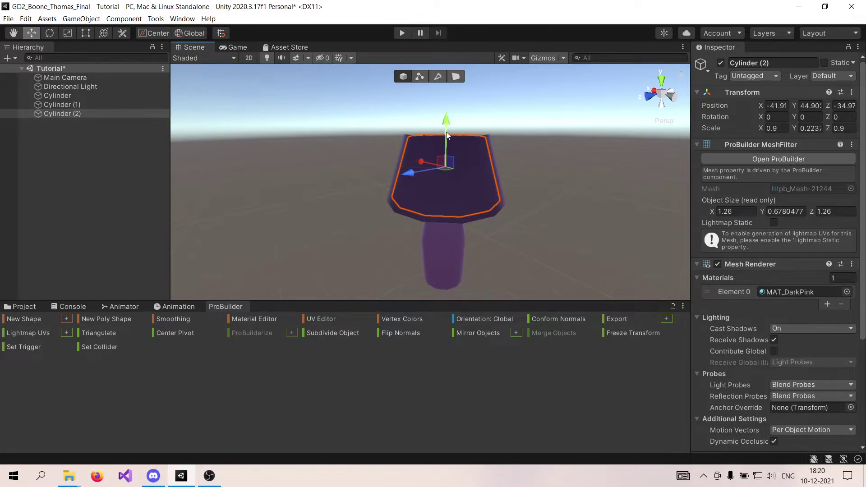
left_click_drag(447, 130, 445, 127)
- Widen the inner lampshade copy to a scale of about X 0.933 and Z 0.976 to fit closer to the outer shade
left_click_drag(570, 161, 568, 242, "alt")
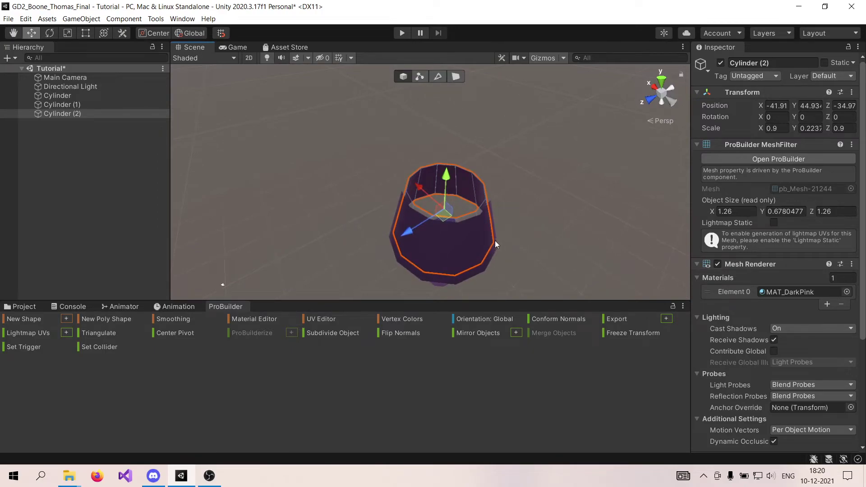
key("r")
left_click_drag(422, 220, 421, 221)
left_click_drag(420, 190, 421, 189)
left_click_drag(493, 221, 508, 153, "alt")
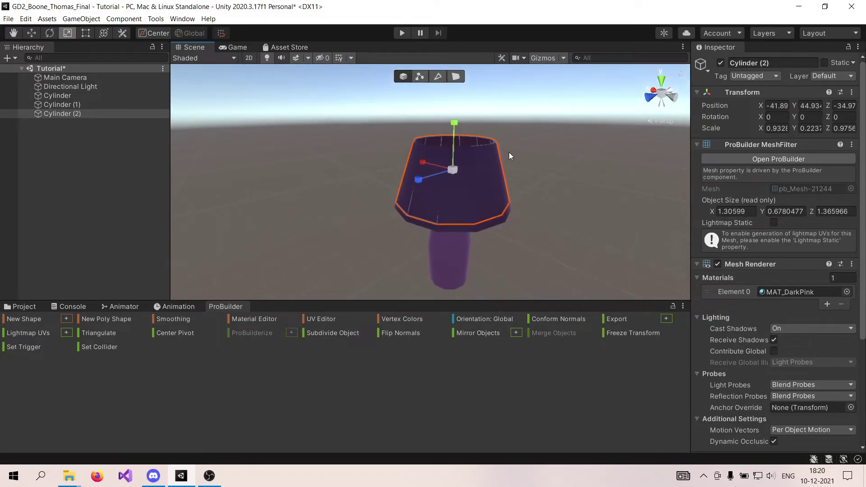
- Lower the inner lampshade copy to about Y 44.90
key("w")
left_click_drag(454, 140, 455, 142)
left_click_drag(491, 179, 543, 105, "alt")
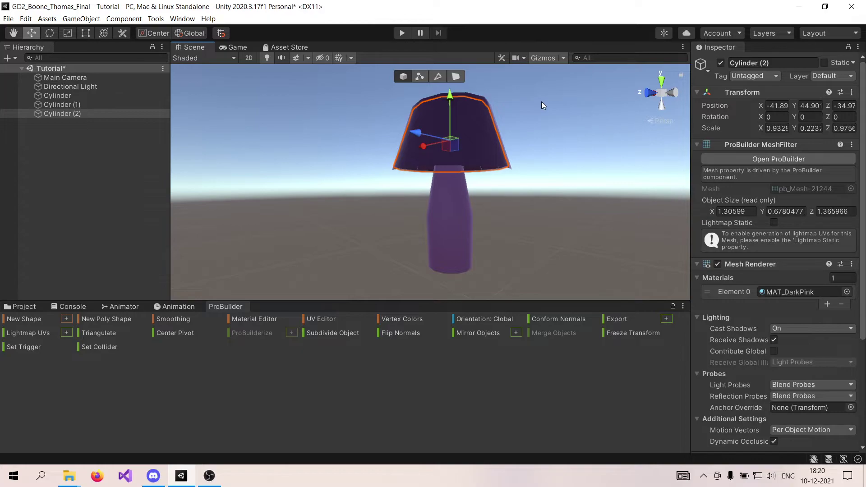
- Slightly adjust the inner lampshade copy's horizontal scale so it stays inside the outer shade, and clear the selection
left_click_drag(550, 192, 444, 248, "alt")
left_click(445, 248)
left_click_drag(534, 221, 558, 188, "alt")
key("r")
left_click_drag(372, 228, 378, 228)
left_click(536, 225)
mouse_move(534, 207)
left_mouse_down("alt")
mouse_move(466, 195)
mouse_move(460, 163)
mouse_move(517, 174)
mouse_move(543, 205)
left_mouse_up("alt")
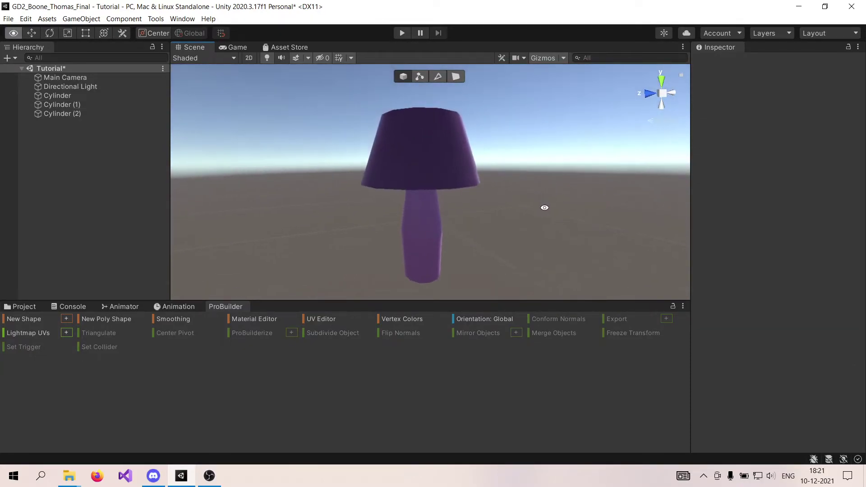
- Raise the lamp base to about Y 43.77 so its top reaches further into the lampshade
left_click(428, 248)
key("w")
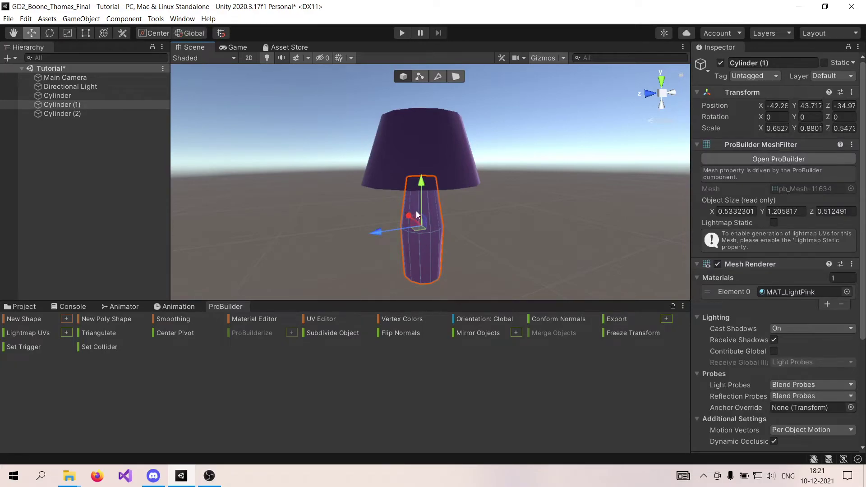
left_click_drag(421, 205, 420, 201)
left_click_drag(472, 210, 498, 189, "alt")
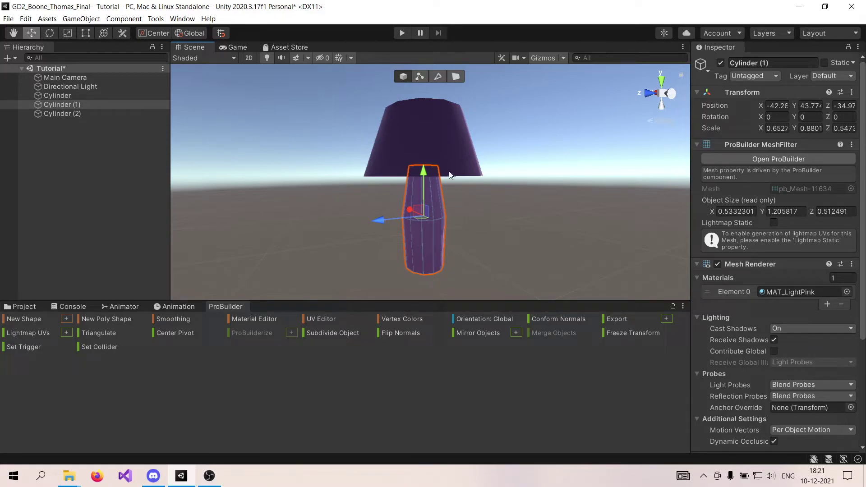
- Select all vertical edges around the upper section of the lamp base and insert an edge loop across them
left_click(437, 77)
left_click_drag(380, 205, 504, 193)
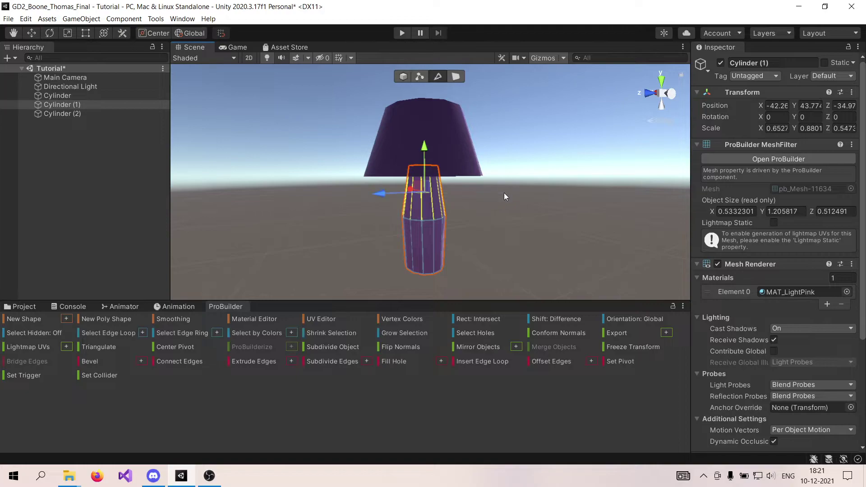
left_click_drag(480, 244, 280, 253, "alt")
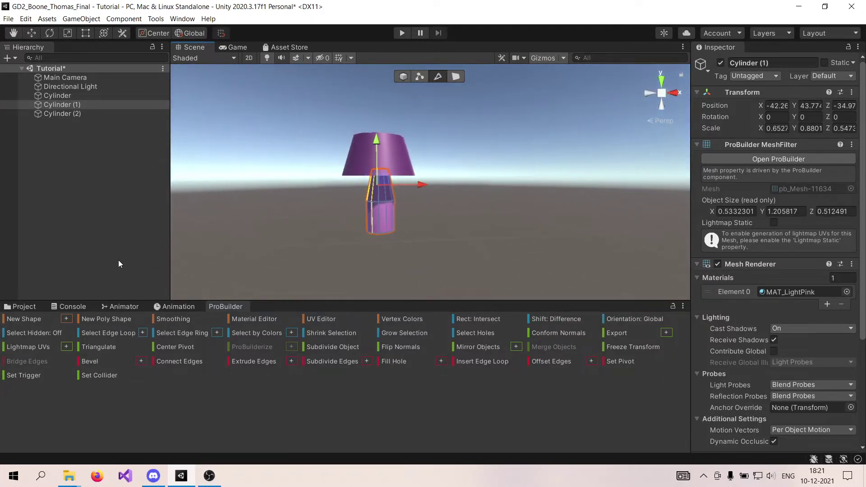
scroll(308, 244, "up", 5)
left_click(288, 223, "shift")
left_click(309, 219, "shift")
left_click(325, 215, "shift")
key("f")
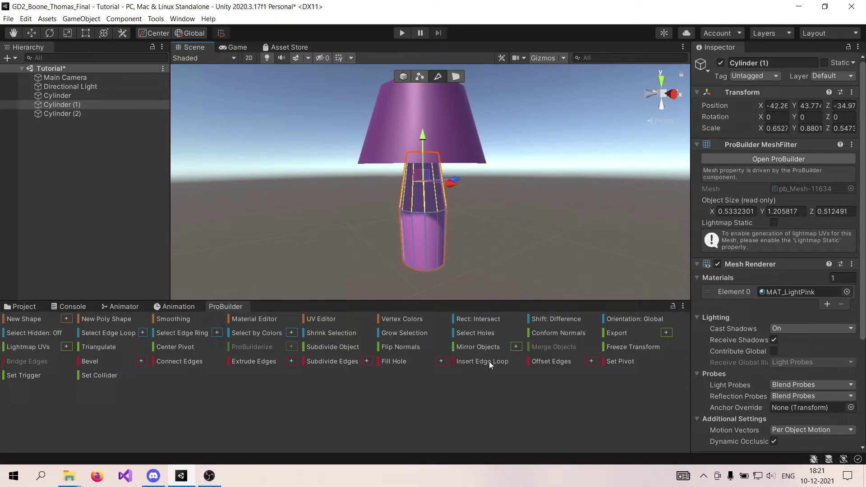
left_click_drag(475, 268, 373, 241, "alt")
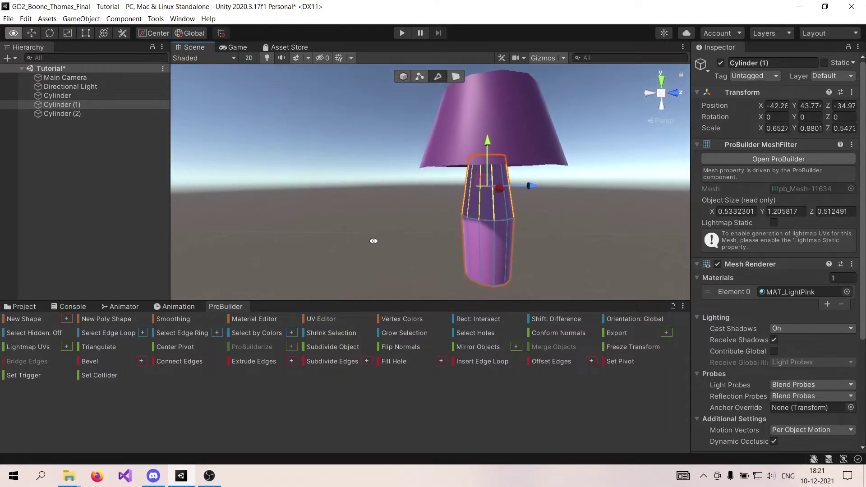
left_click(479, 359)
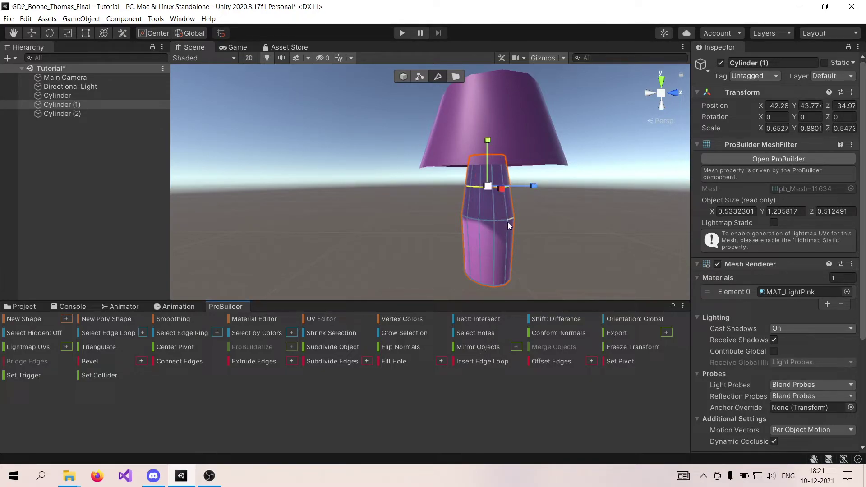
- Scale the new upper edge loop inward and raise it to form a narrow neck below the lampshade, and clear the selection
left_click_drag(486, 186, 485, 159)
key("w")
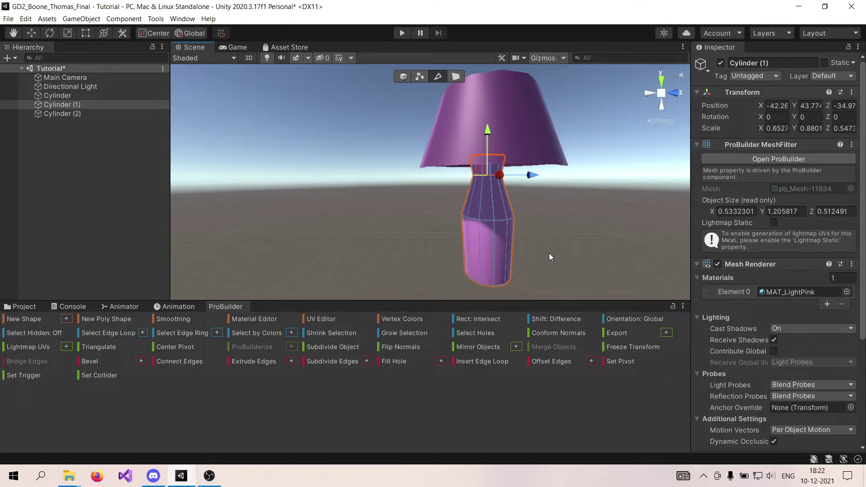
left_click(536, 234)
key("super")
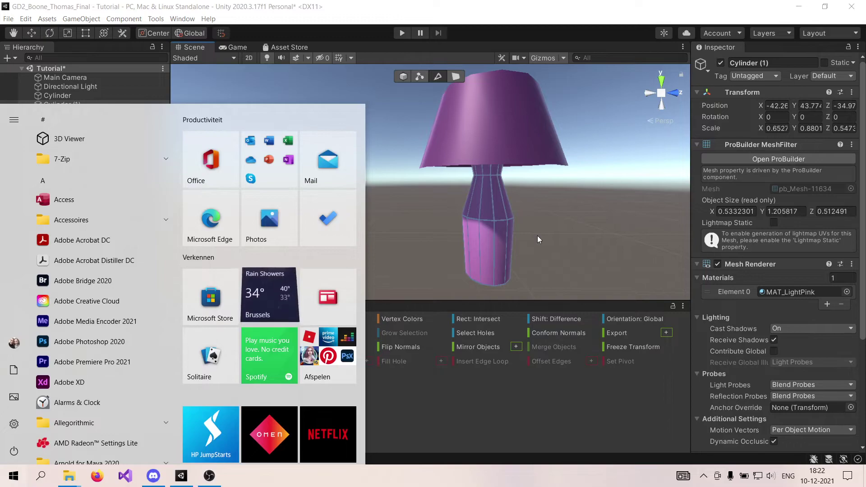
left_click(537, 236)
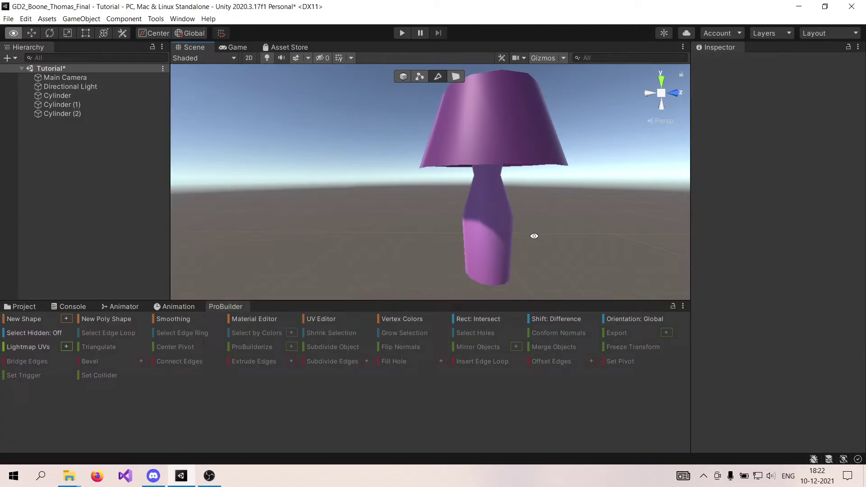
- Select all vertical edges around the lower section of the lamp base and insert an edge loop across them
left_click_drag(547, 236, 505, 201, "alt")
left_click(515, 243)
scroll(514, 241, "down", 5)
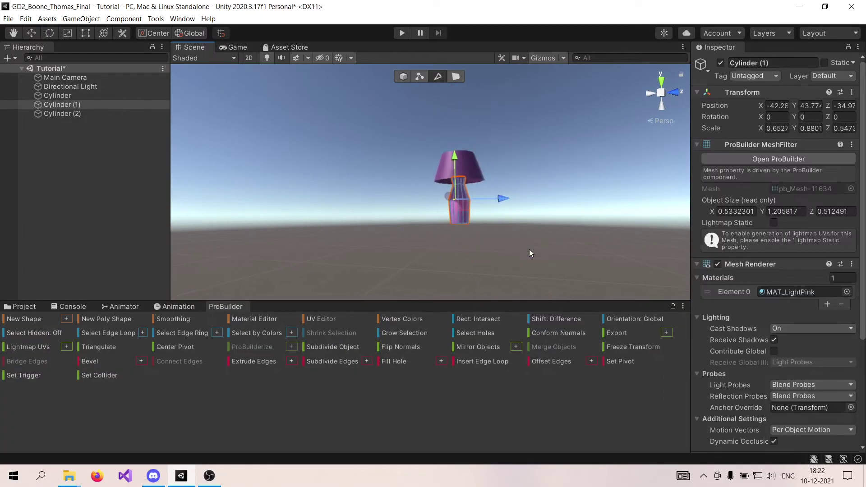
scroll(517, 247, "up", 6)
scroll(504, 247, "down", 3)
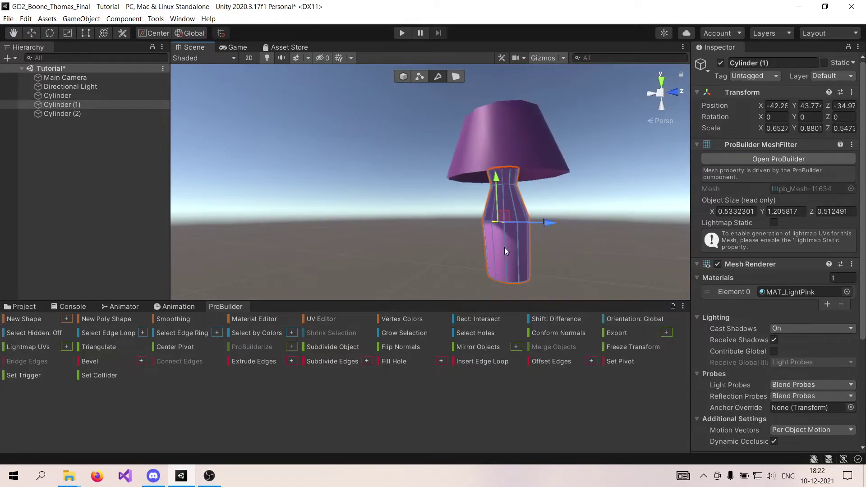
middle_click_drag(504, 249, 477, 245)
scroll(477, 244, "up", 4)
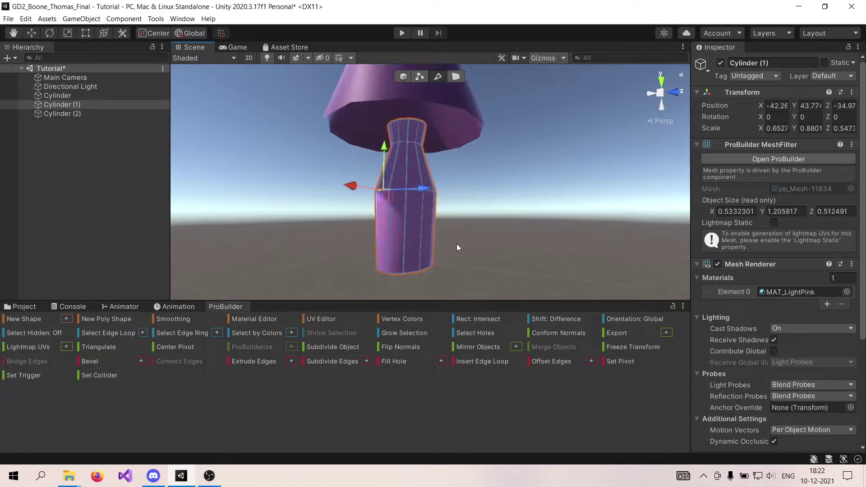
left_click_drag(459, 221, 294, 241)
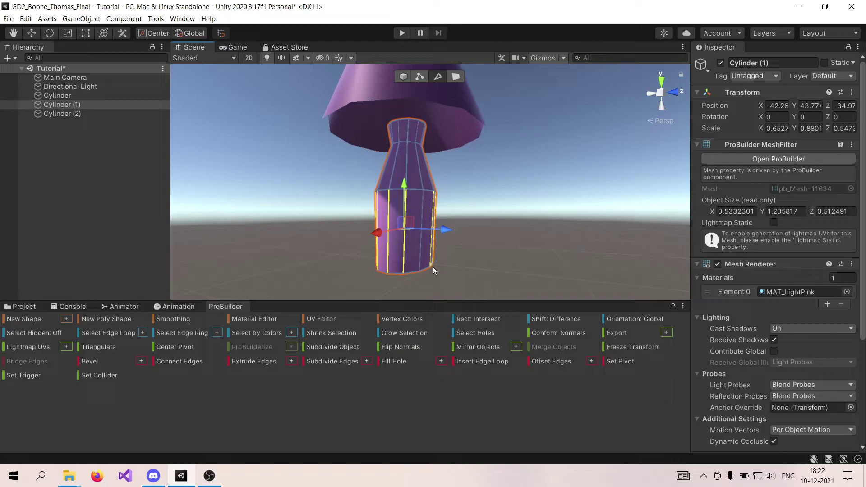
left_click_drag(435, 267, 510, 271, "alt")
scroll(458, 247, "up", 2)
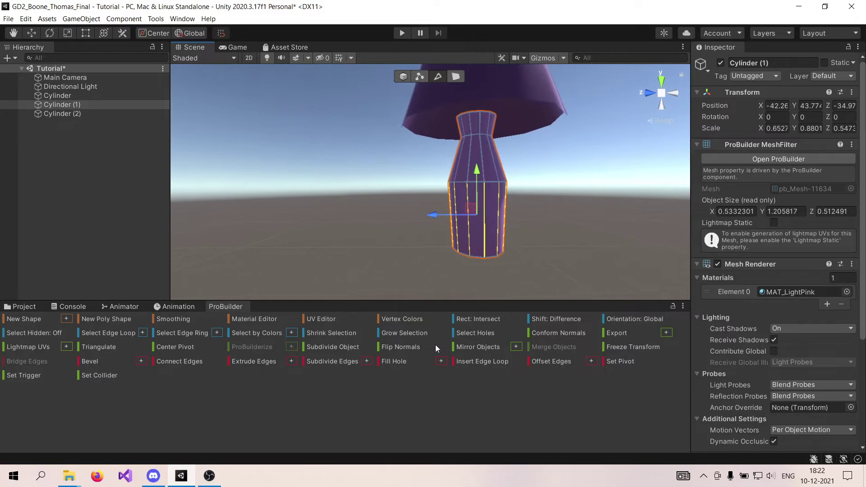
left_click(471, 362)
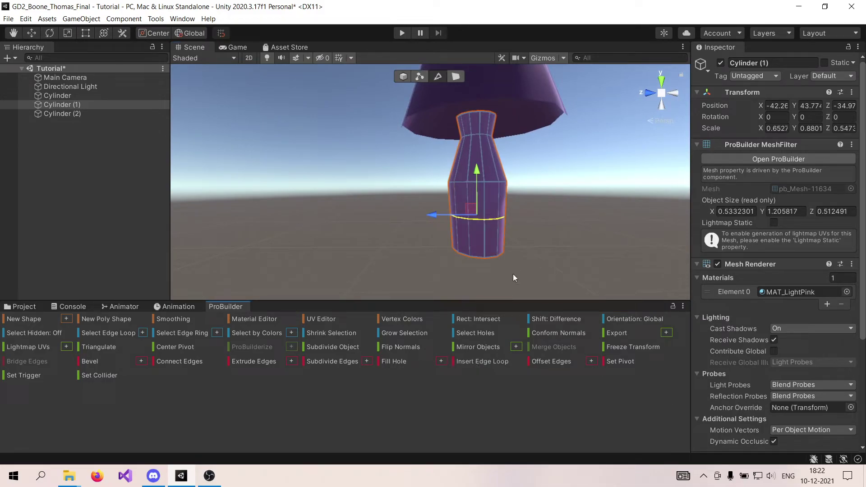
- Scale the lower edge loop outward until the base measures about 0.67 by 0.60 in X and Z, and clear the selection
key("r")
mouse_move(480, 218)
left_mouse_down()
mouse_move(464, 213)
mouse_move(490, 214)
left_mouse_up()
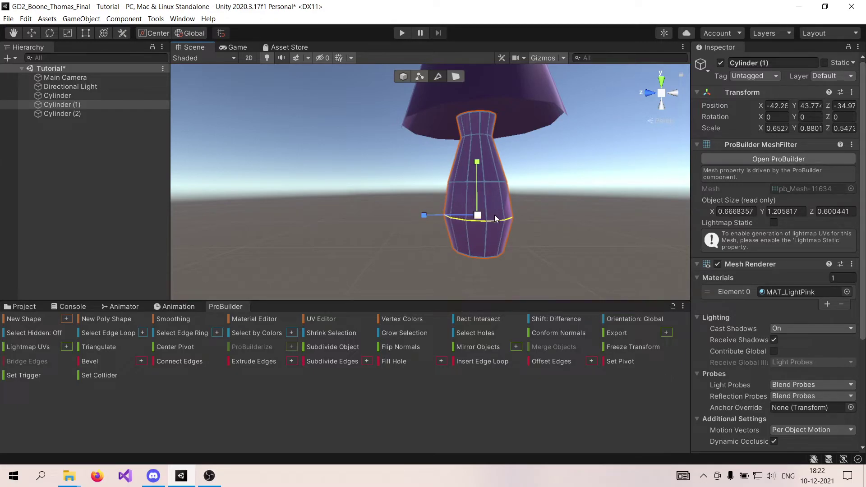
scroll(545, 214, "down", 4)
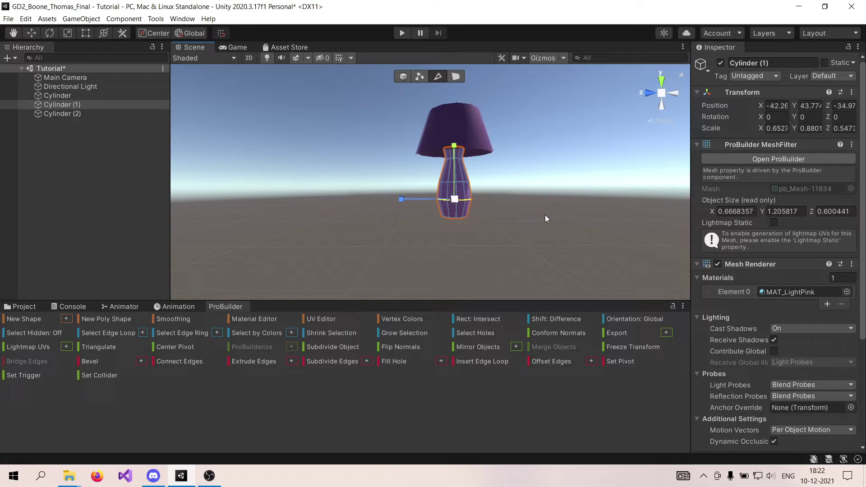
key("w")
left_click_drag(543, 214, 480, 219, "alt")
left_click(533, 222)
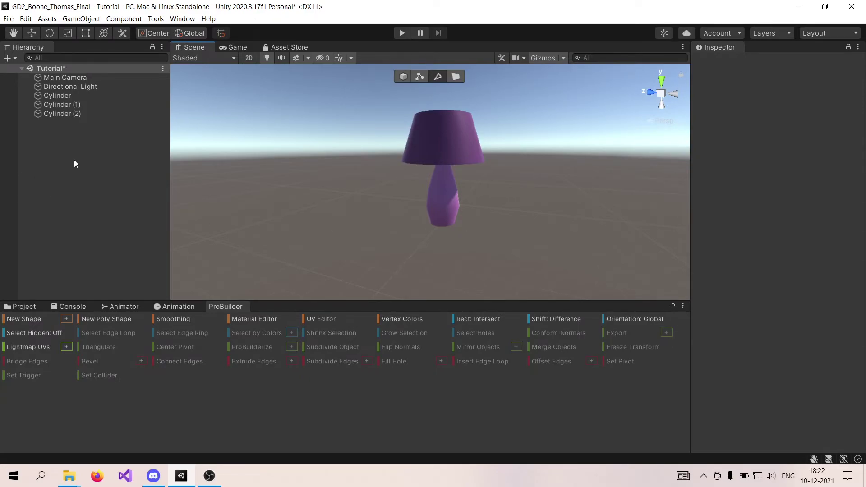
- Build a new 12-sided cylinder with radius 0.08 and height 0.9, and end shape creation
left_click(66, 319)
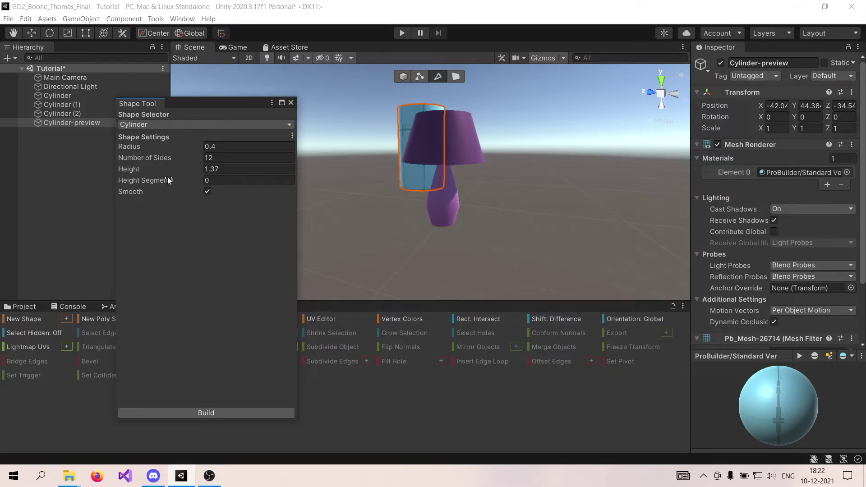
left_click_drag(127, 172, 131, 148)
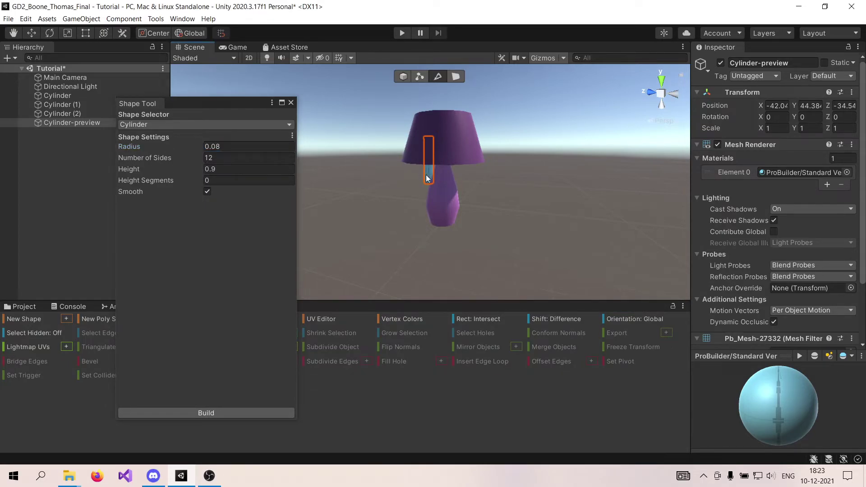
scroll(426, 175, "down", 2)
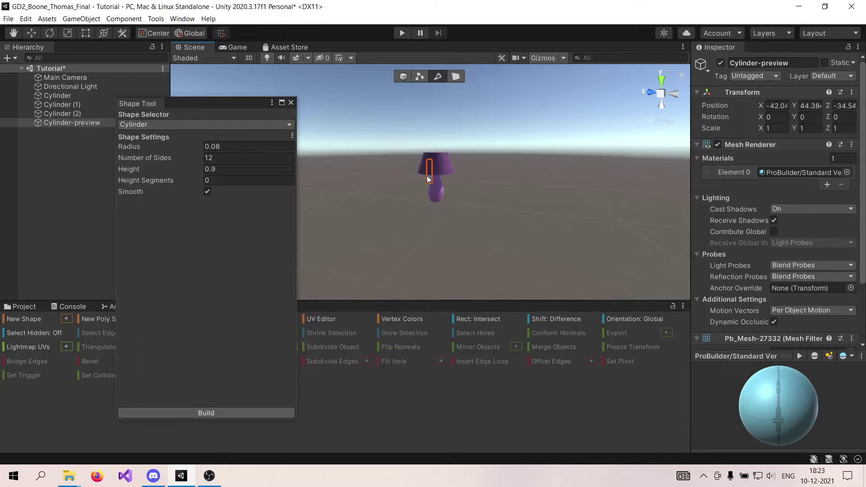
scroll(427, 175, "up", 6)
scroll(427, 180, "down", 3)
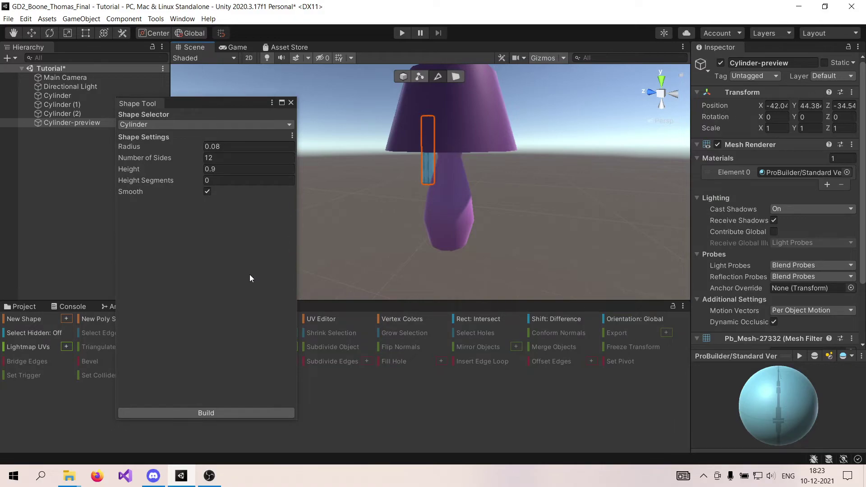
left_click(223, 412)
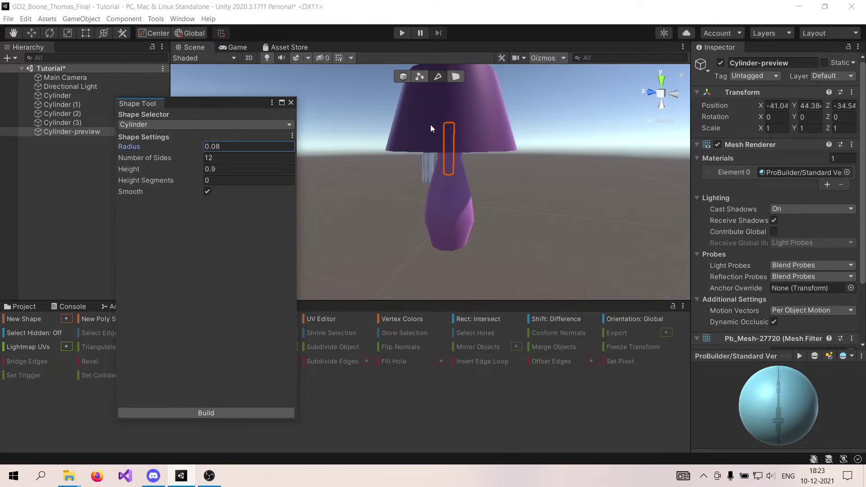
left_click(291, 102)
- Move the new thin cylinder beside the lamp base, to about Y 44.22 and Z -35.37
left_click(80, 123)
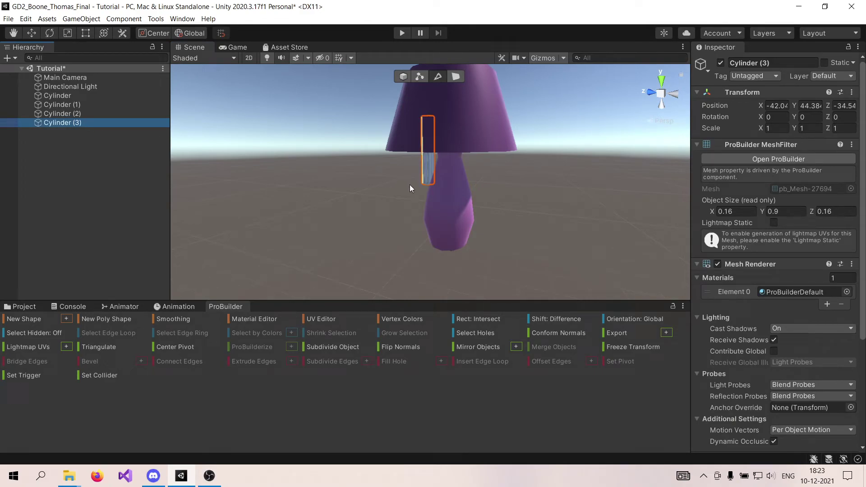
scroll(412, 185, "down", 3)
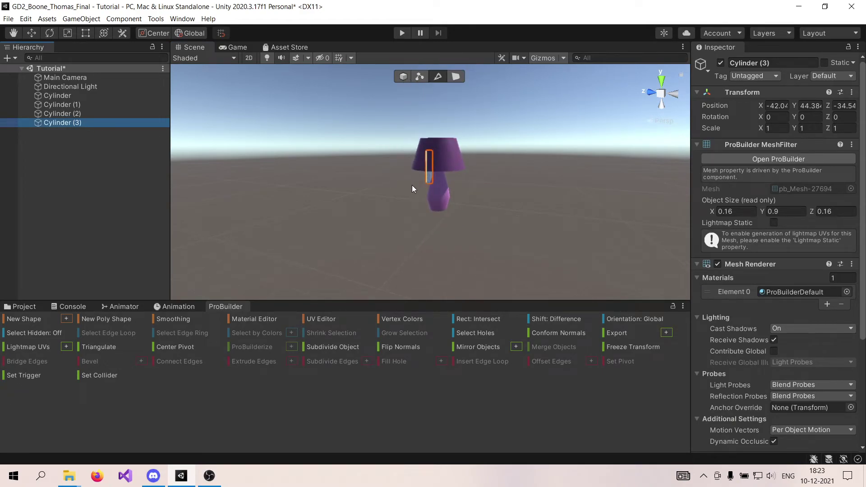
left_click(402, 78)
scroll(441, 163, "up", 3)
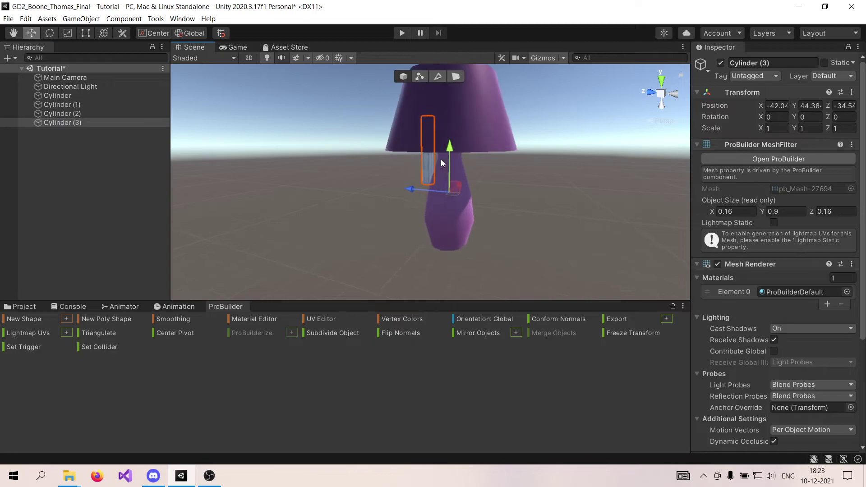
left_click(420, 188)
left_click(423, 172)
left_click_drag(410, 189, 482, 218)
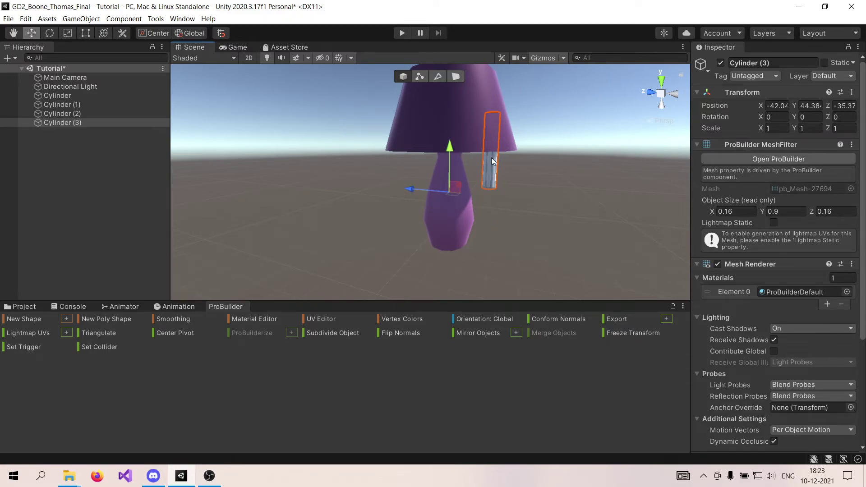
left_click_drag(451, 166, 450, 177)
- Apply the MAT_Red material to the thin cylinder under the lampshade
left_click(27, 307)
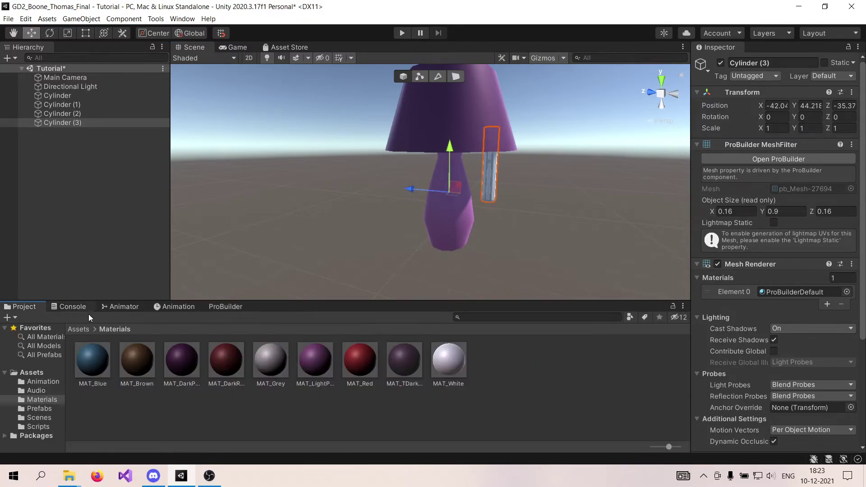
left_click_drag(443, 370, 492, 192)
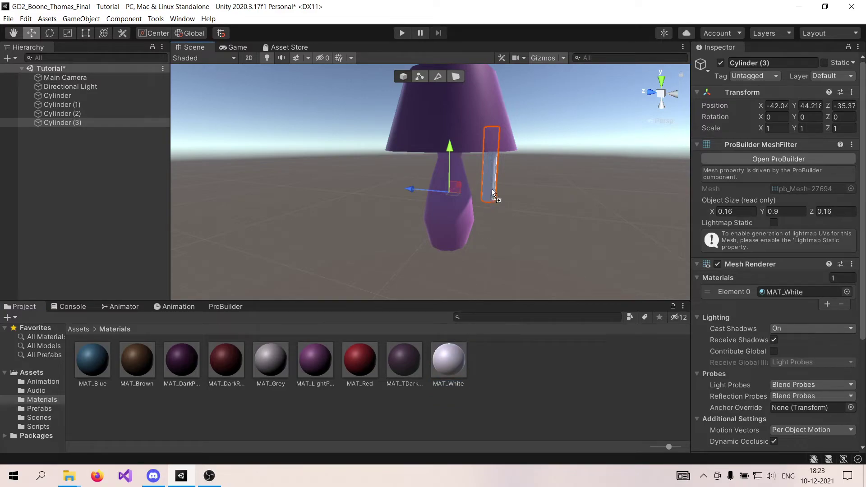
left_click_drag(359, 361, 496, 176)
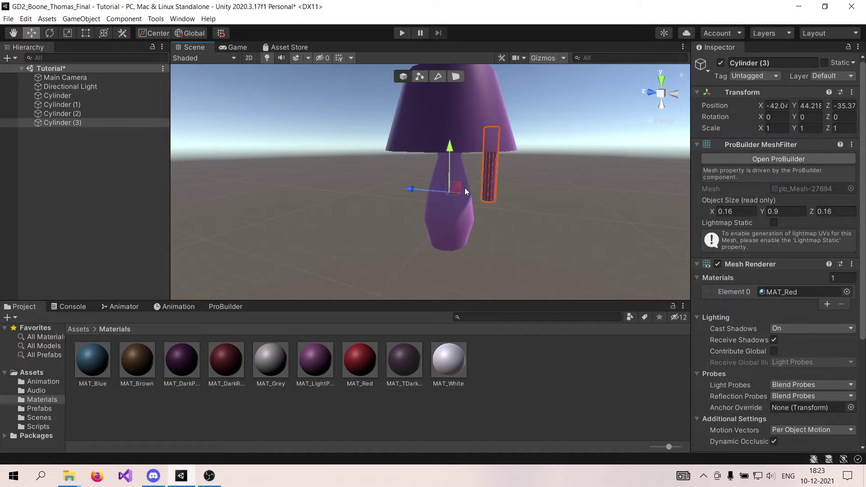
- Duplicate the thin red cylinder and set the copy's Z rotation to 90
left_click(92, 123)
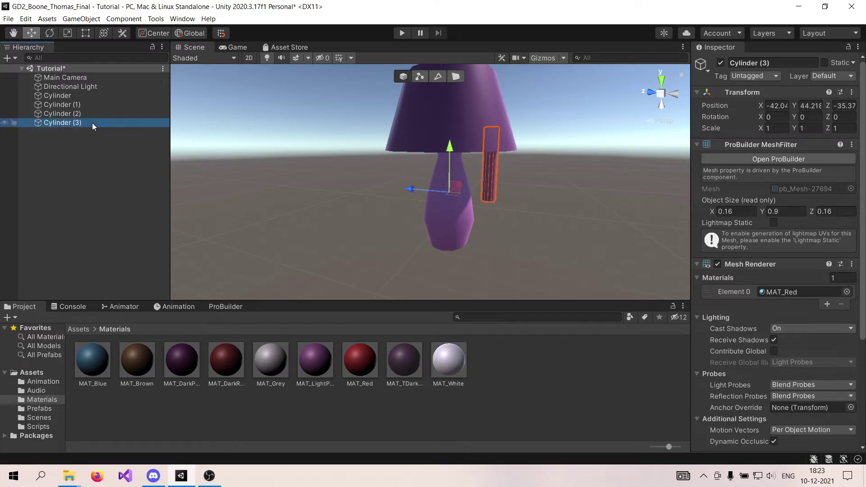
key("ctrl+d")
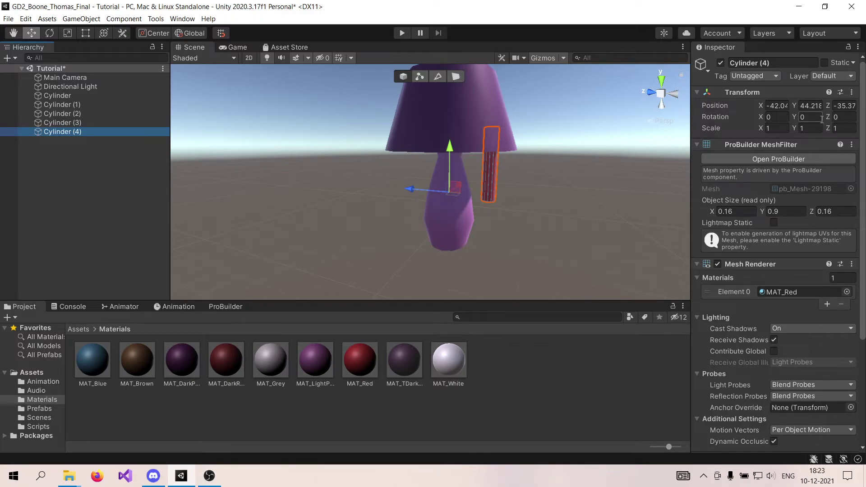
left_click(836, 118)
type("90")
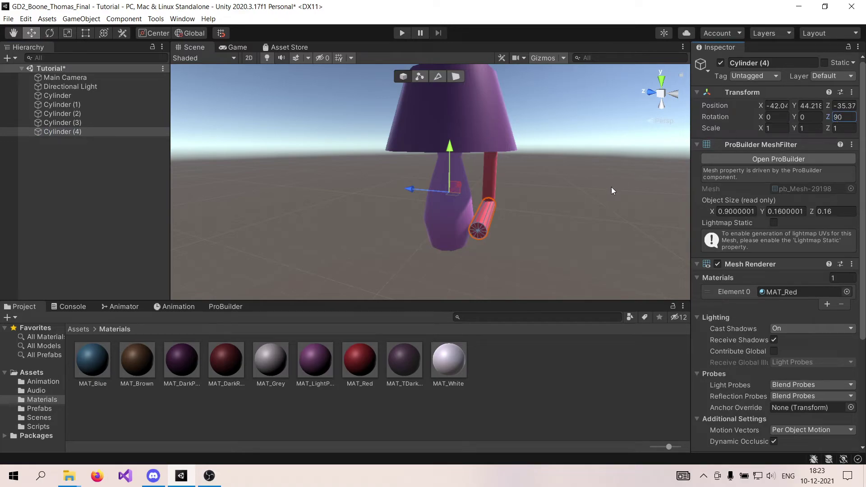
- Shorten the rotated red copy along its length to a Y scale of about 0.116
type("r")
left_click_drag(427, 207, 436, 201)
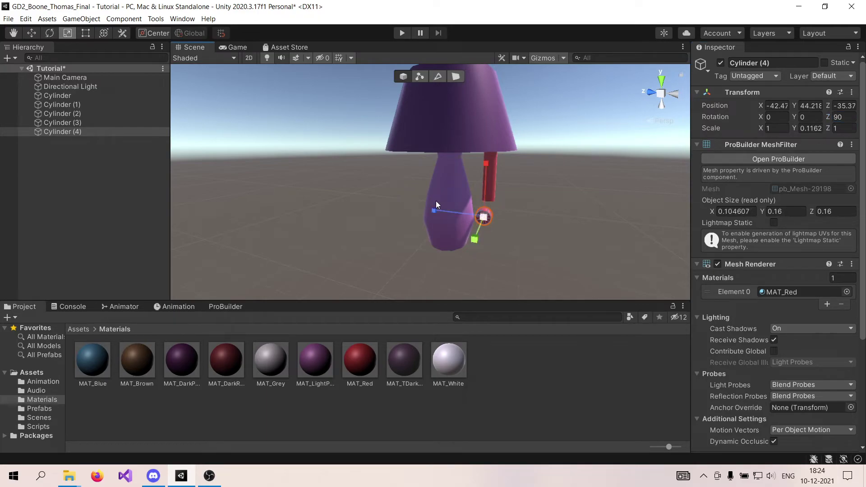
- Shift the long red cord cylinder and the short end cylinder along X, placing the short one at about X -42.48
key("w")
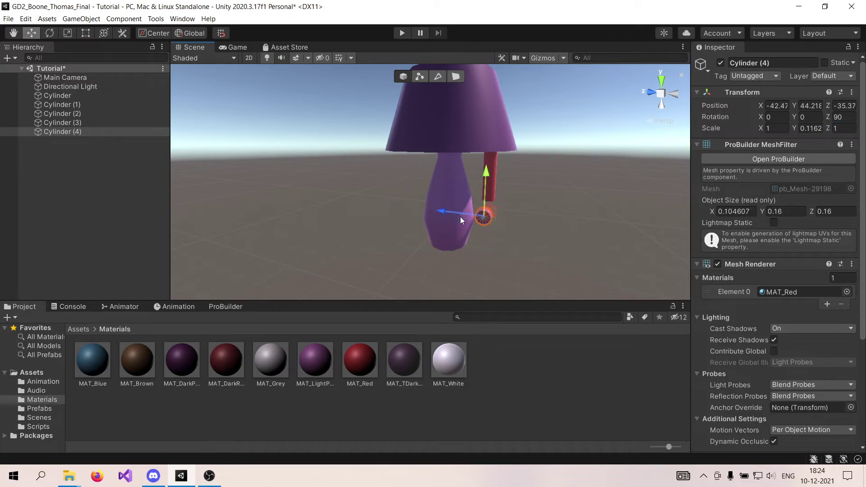
left_click_drag(460, 217, 427, 249, "alt")
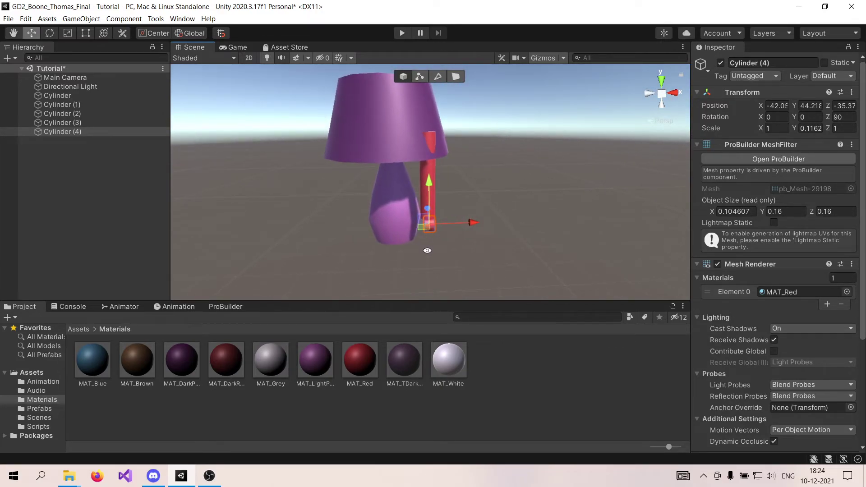
left_click(431, 166)
left_click_drag(471, 175, 431, 179)
left_click(429, 225)
left_click_drag(470, 222, 432, 224)
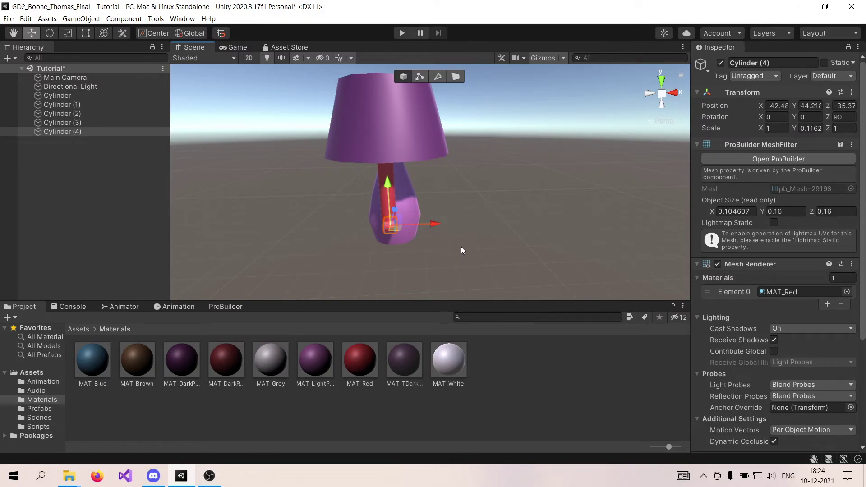
- Scale the short end cylinder into a larger flat disc, about 1.5 in X and Z and 0.12 in Y
scroll(461, 246, "up", 5)
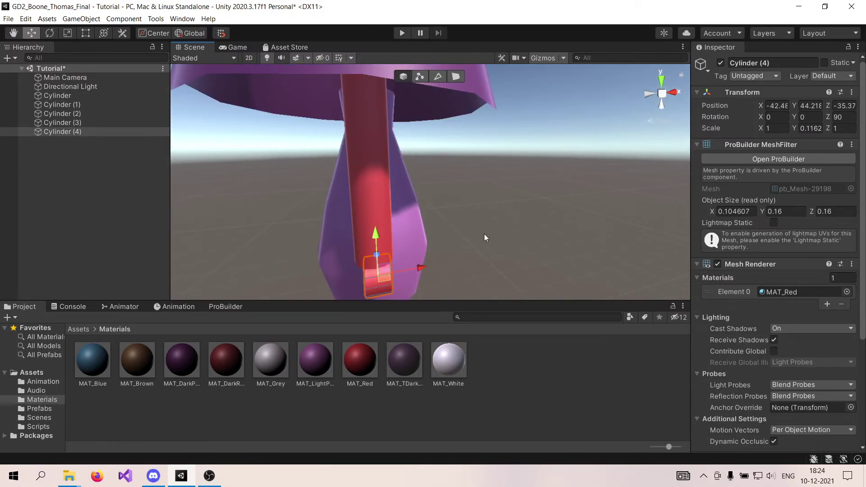
key("r")
left_click_drag(418, 273, 316, 282)
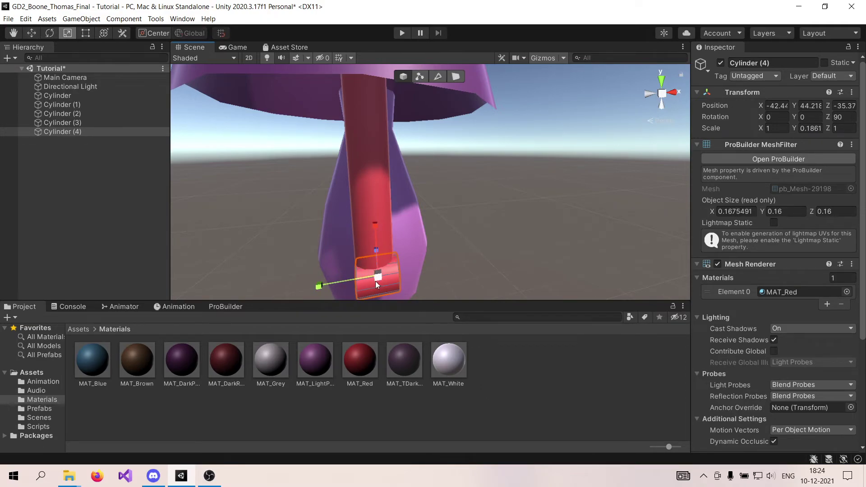
scroll(497, 269, "down", 3)
left_click_drag(501, 245, 605, 249, "alt")
scroll(574, 264, "up", 5)
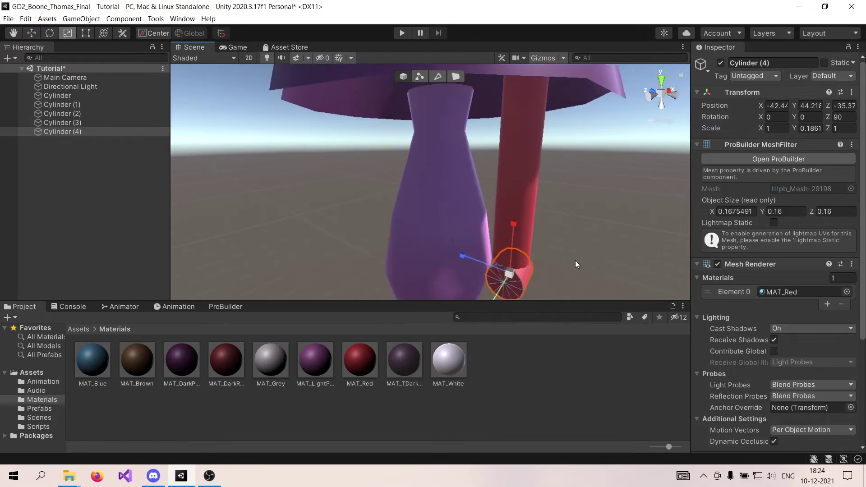
left_click_drag(508, 276, 294, 250)
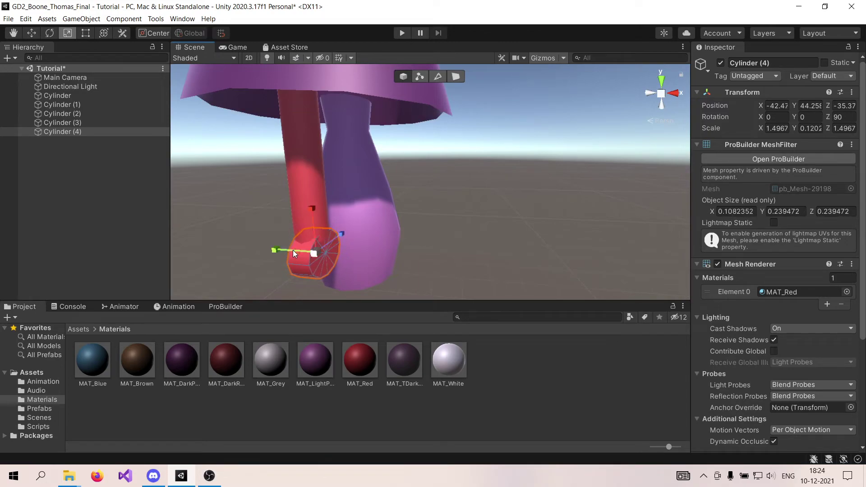
- Slim the long cord cylinder to about 0.45 in X and Z, and fit the disc to its lower end at about 1.35 X and Z scale
left_click(296, 189)
left_click_drag(346, 150, 578, 213)
left_click(505, 218)
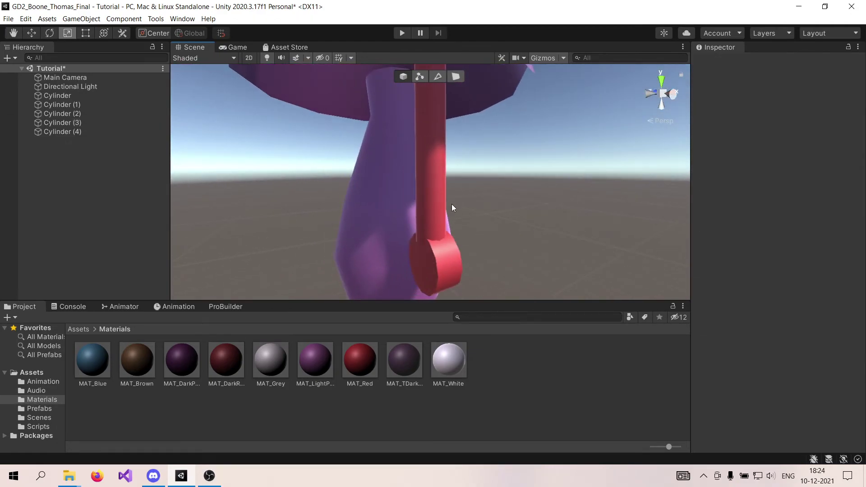
left_click(428, 153)
left_click_drag(456, 128, 225, 225)
left_click_drag(429, 207, 334, 200, "alt")
left_click(343, 204)
key("w")
key("x")
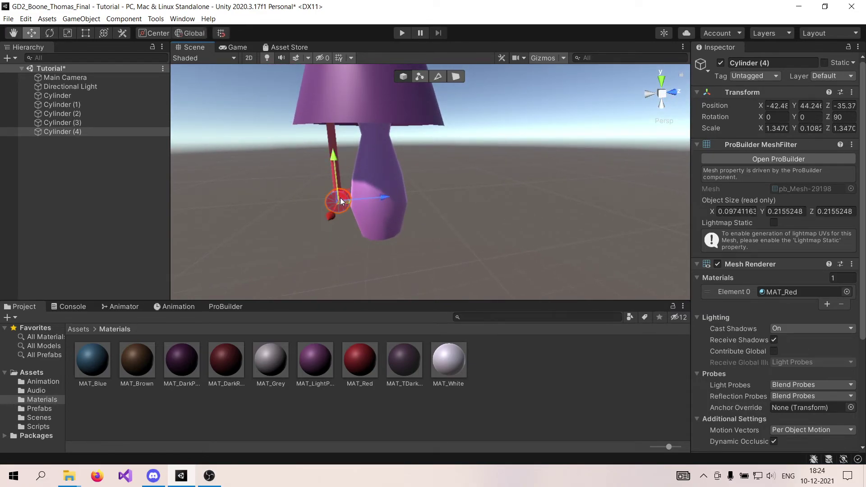
left_click(458, 208)
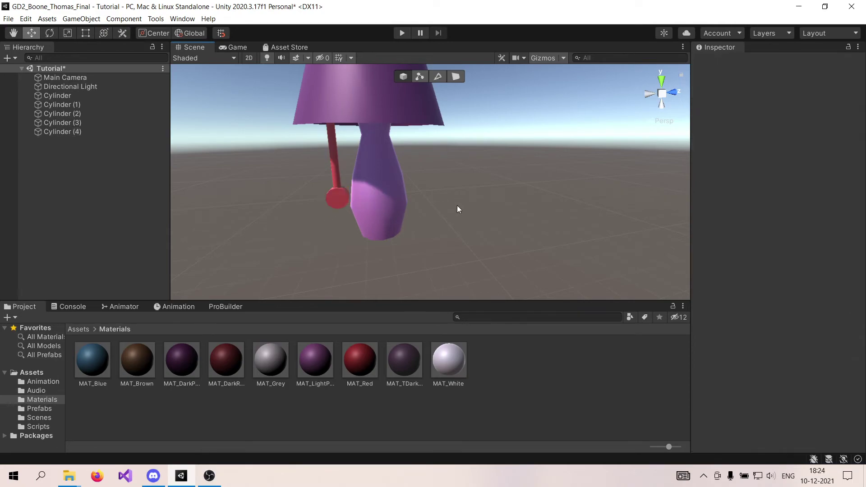
- Raise the red cord and its end disc together along Y so the pull cord hangs higher under the lampshade
scroll(457, 206, "up", 4)
scroll(457, 209, "down", 3)
left_click_drag(458, 207, 476, 229, "alt")
scroll(464, 235, "down", 4)
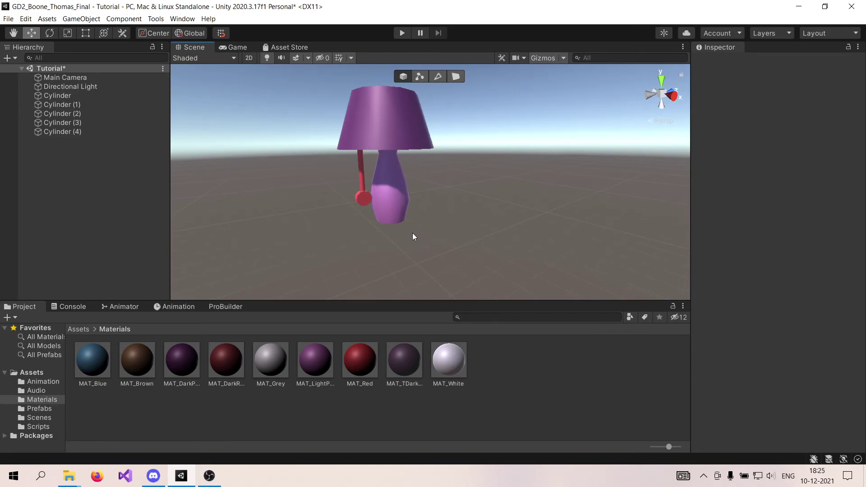
left_click_drag(412, 233, 388, 229, "alt")
left_click(367, 175)
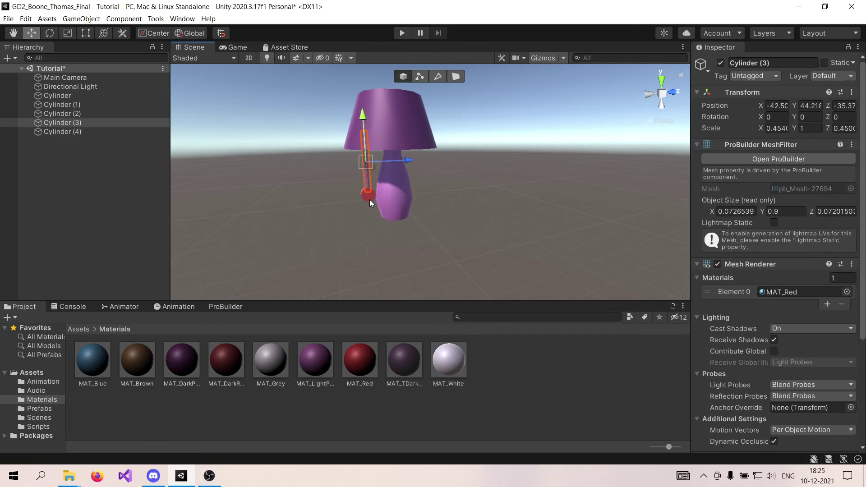
left_click(369, 195, "shift")
left_click_drag(367, 158, 364, 145)
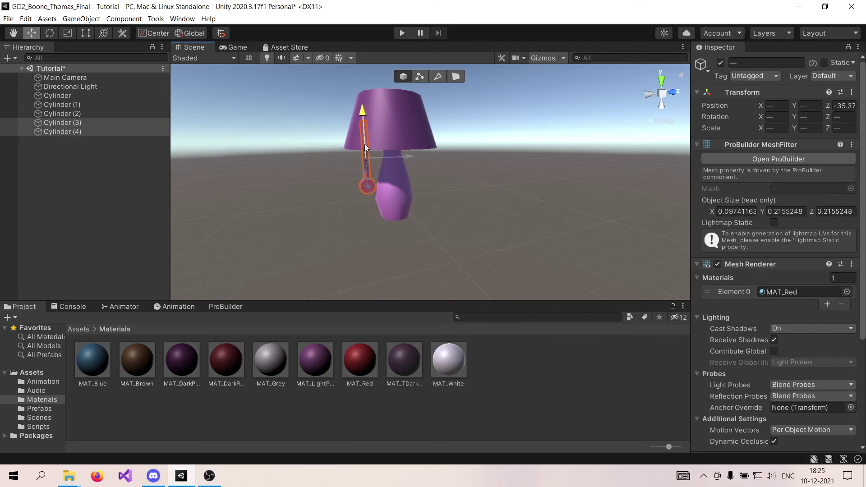
left_click(484, 200)
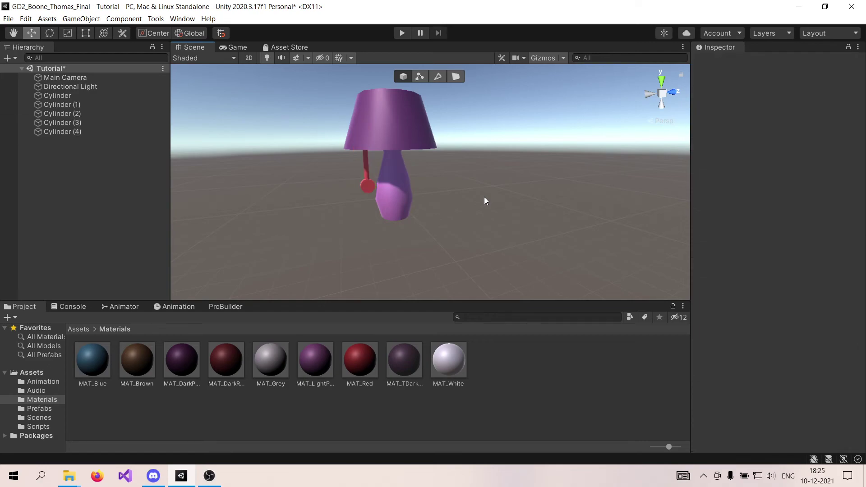